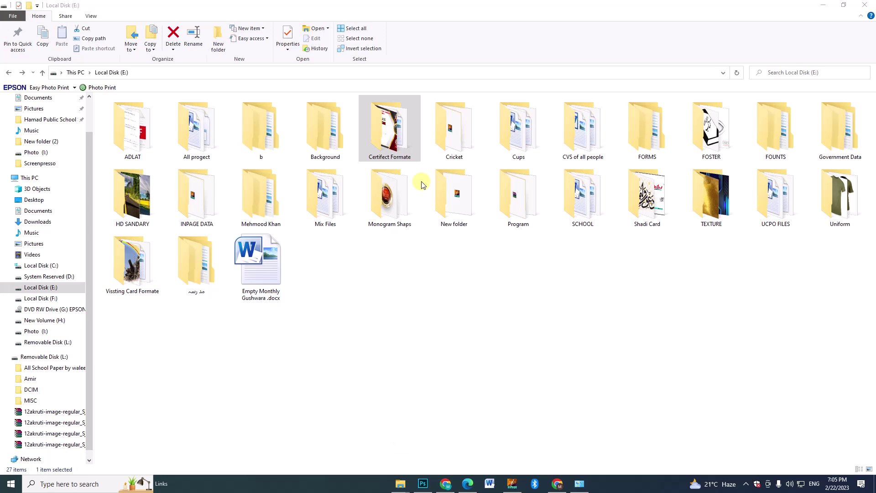
Open Certifect Formate on Local Disk (E:), then its 2023 folder of certificate designs.
double_click(396, 146)
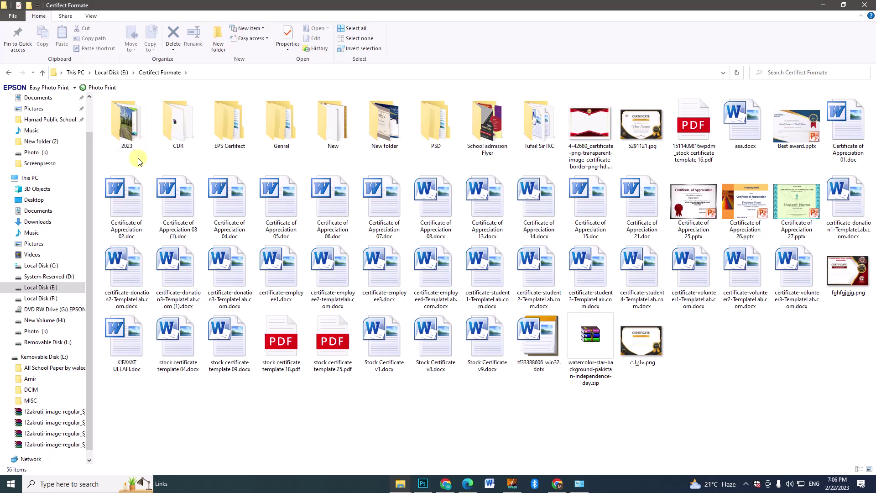
double_click(126, 137)
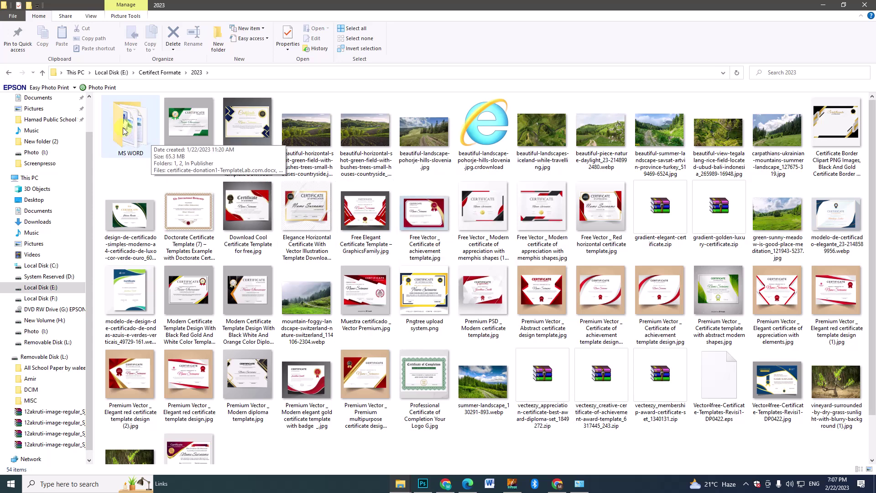
double_click(247, 122)
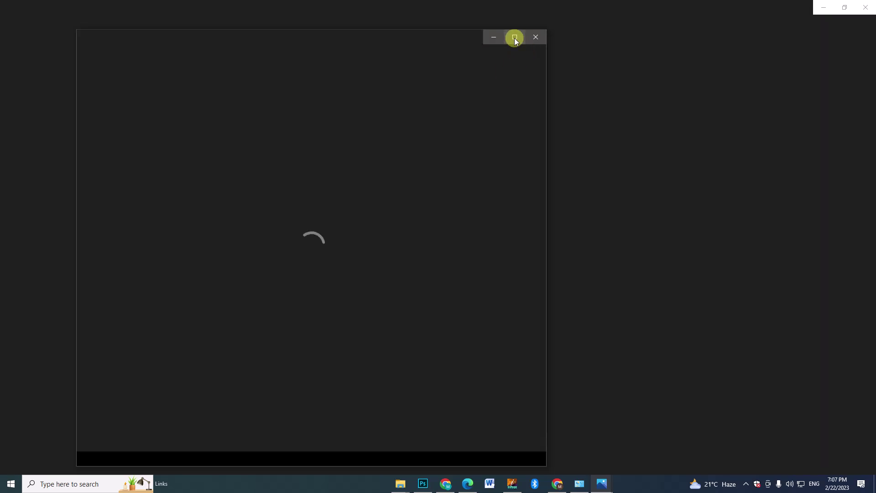
left_click(513, 38)
scroll(449, 242, "up", 2)
scroll(453, 247, "up", 3)
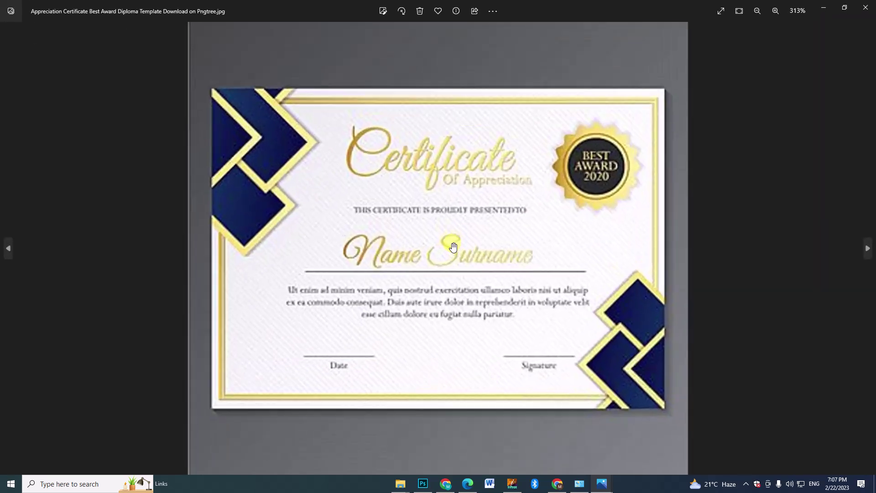
scroll(390, 240, "up", 2)
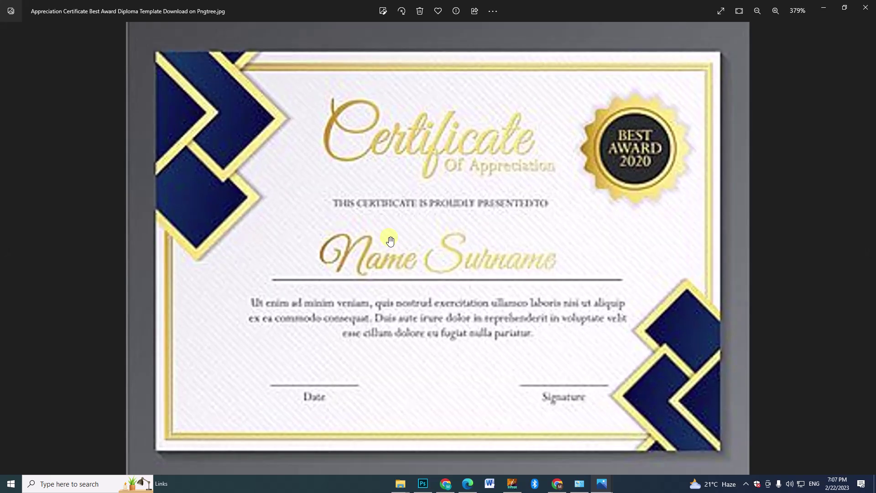
scroll(388, 238, "down", 5)
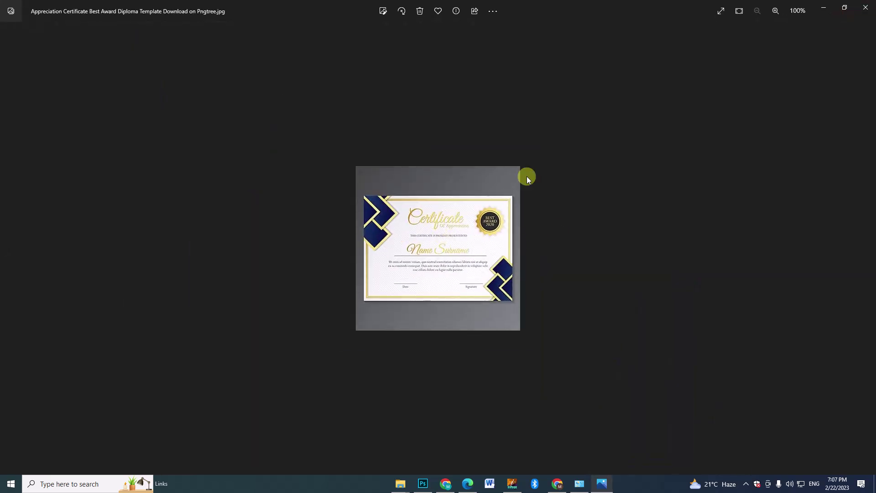
left_click(866, 7)
left_click(358, 225)
double_click(358, 224)
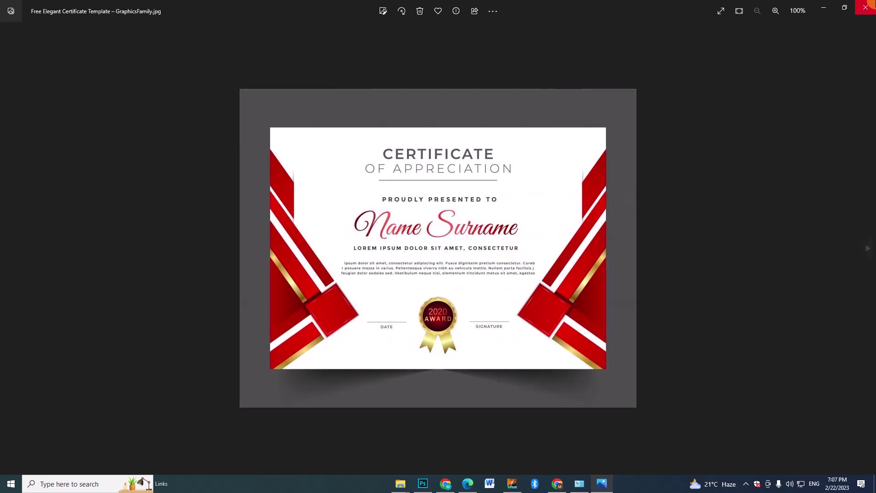
left_click(865, 5)
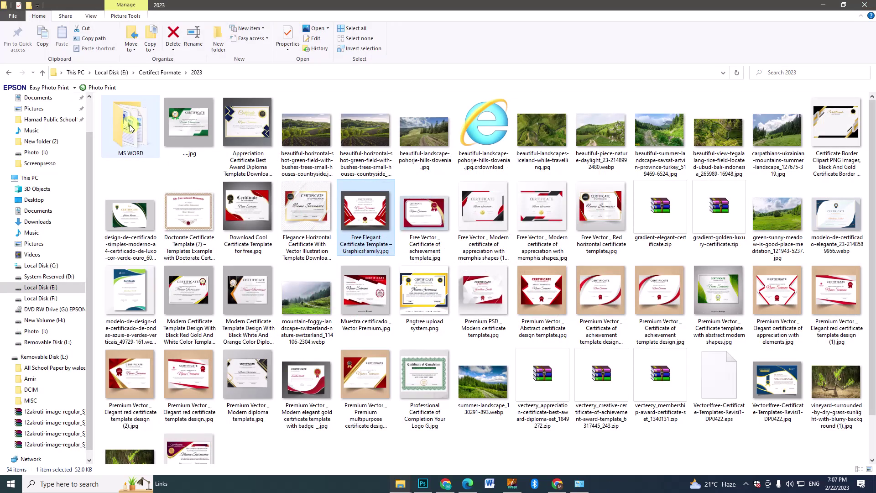
Go to MS WORD > 2, preview the red certificate jpg at 200%, then open 1.docx.
double_click(131, 129)
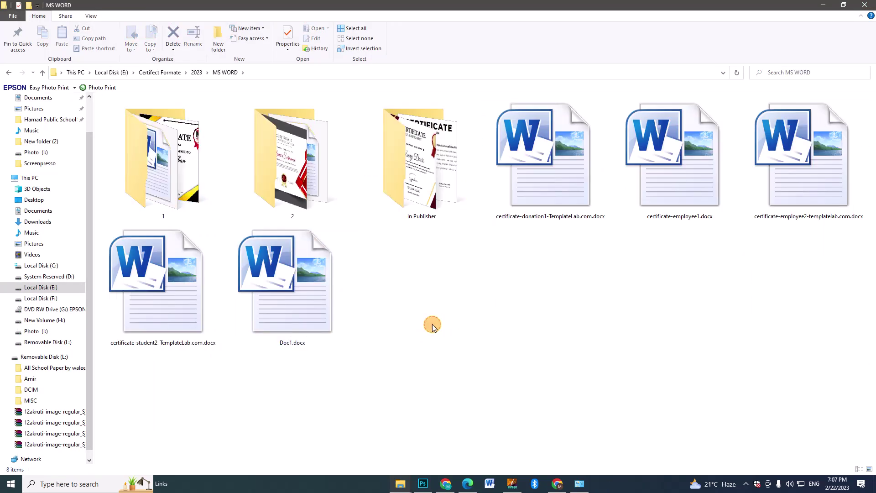
double_click(301, 189)
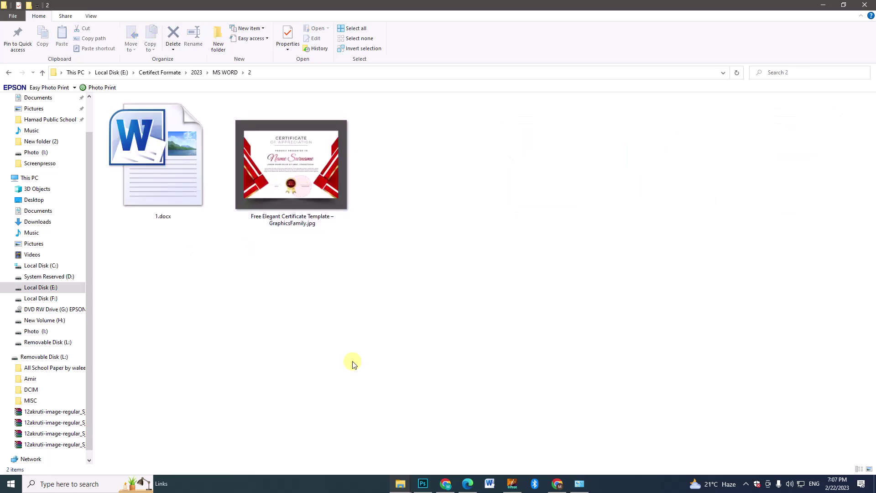
double_click(311, 189)
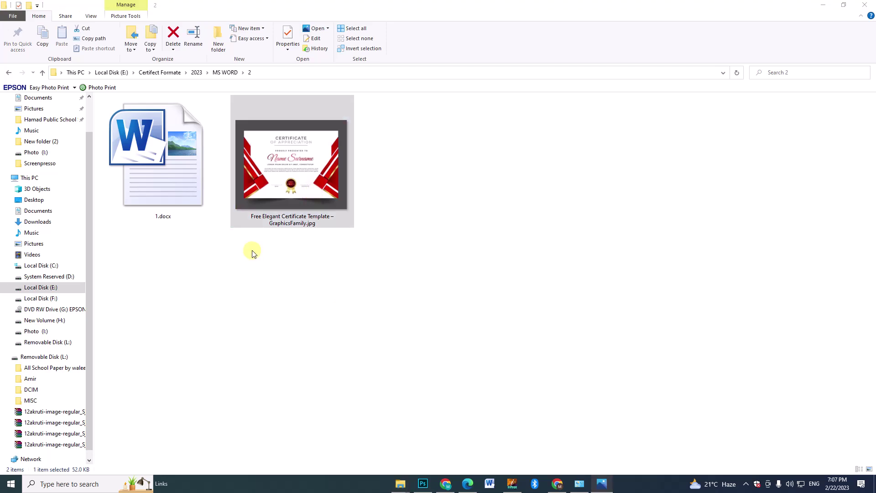
double_click(472, 245)
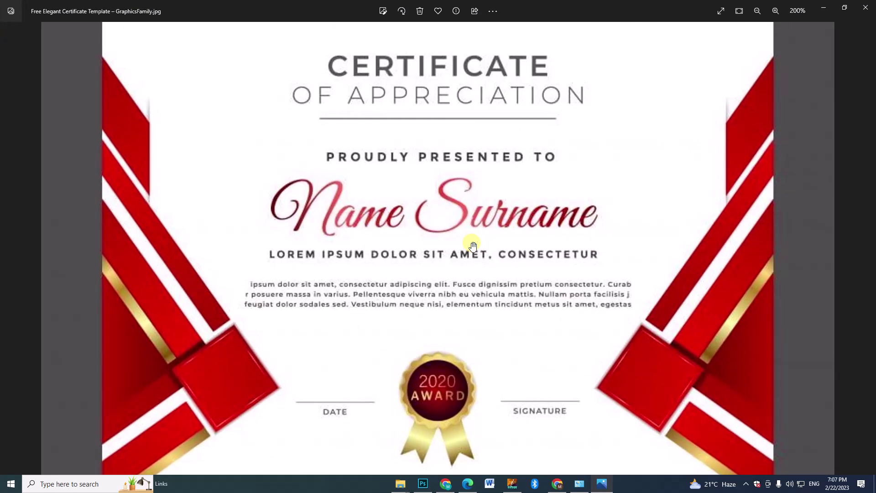
left_click(865, 8)
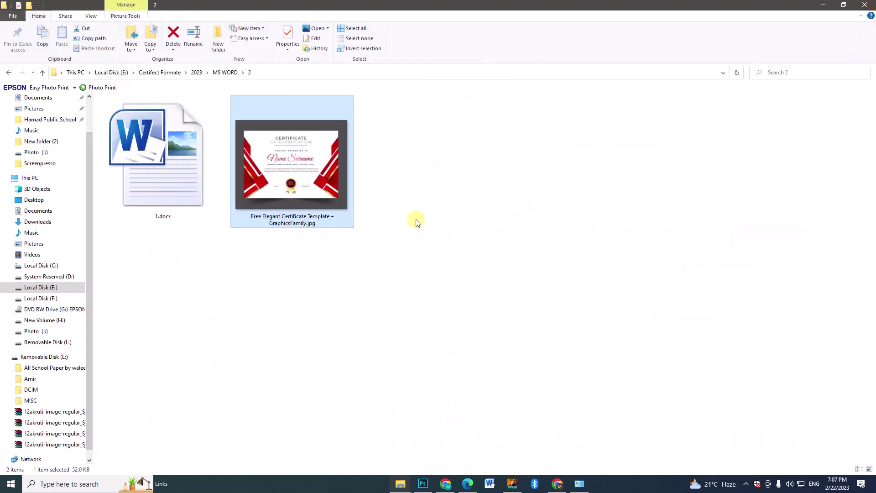
left_click(172, 194)
double_click(173, 195)
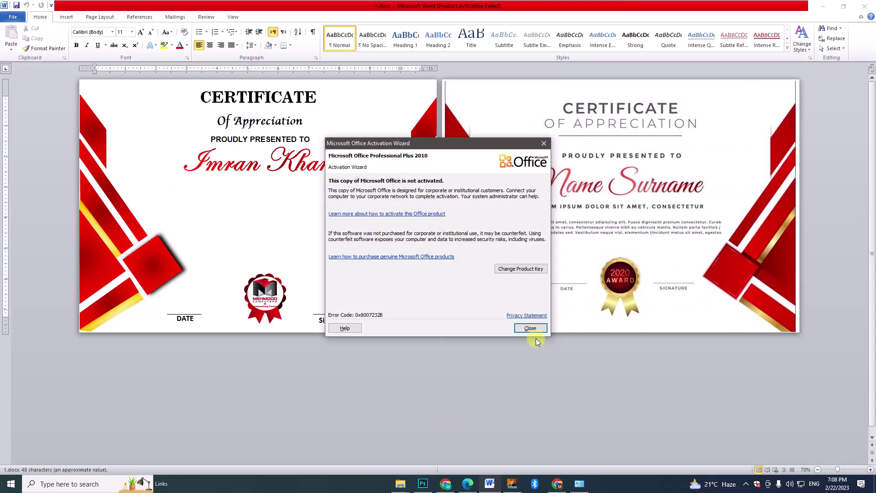
Dismiss the Office activation notice and delete the reference picture on page 2.
left_click(528, 329)
left_click(571, 186)
key("Delete")
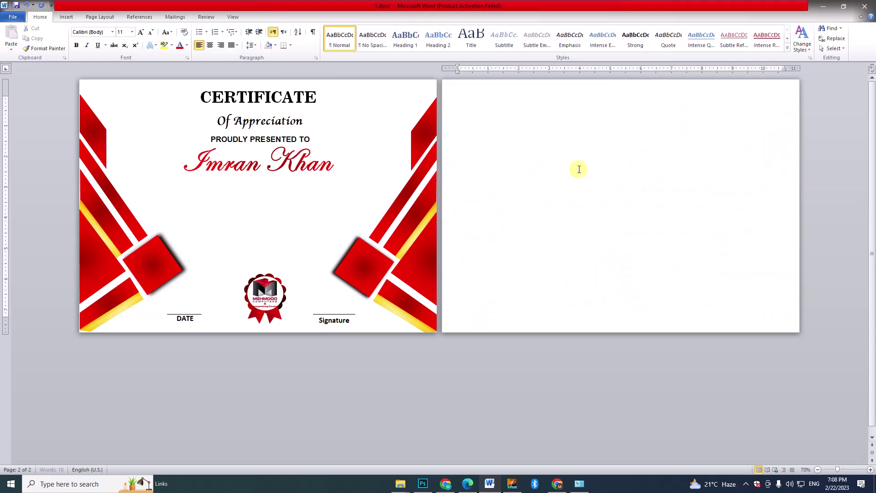
Edit the recipient name, typing 'ABc' and deleting the text before the surname.
left_click(260, 165)
double_click(260, 165)
left_click(261, 165)
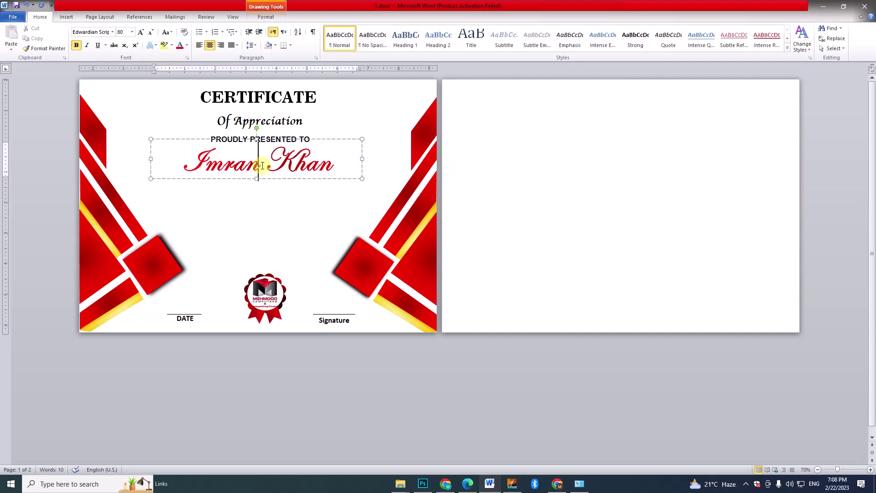
double_click(255, 165)
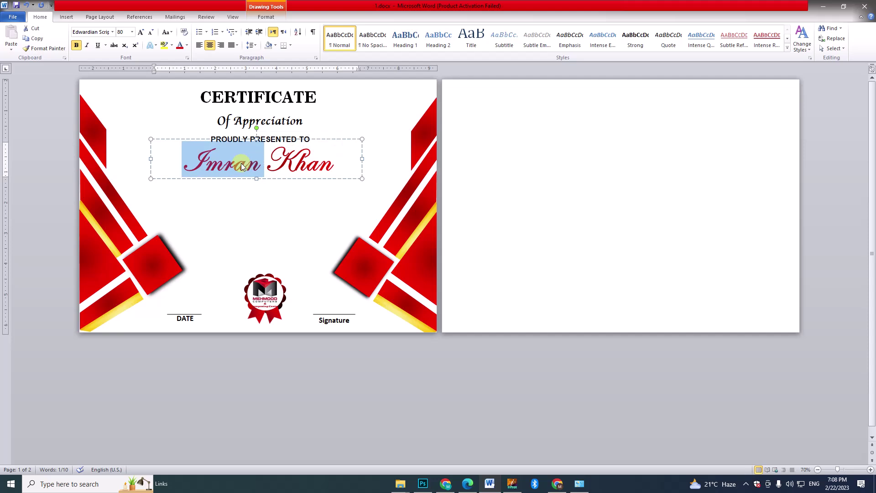
type("ABc")
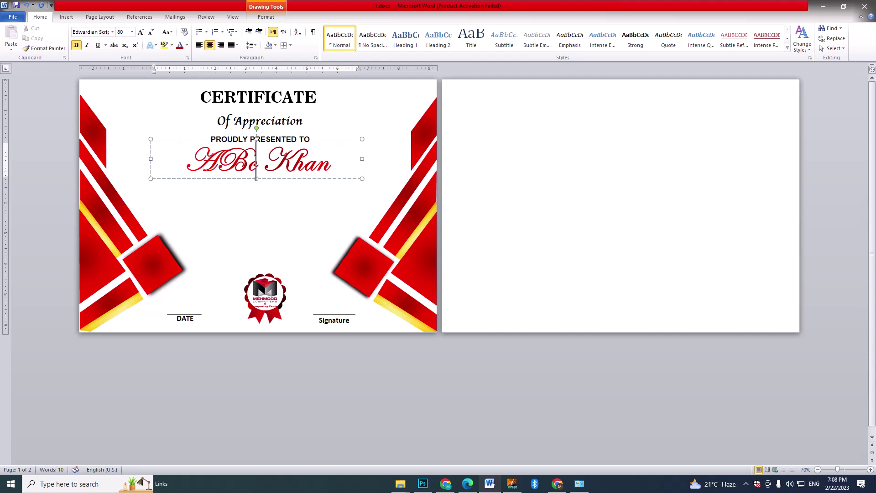
left_click(242, 163)
key("BackSpace")
key("BackSpace")
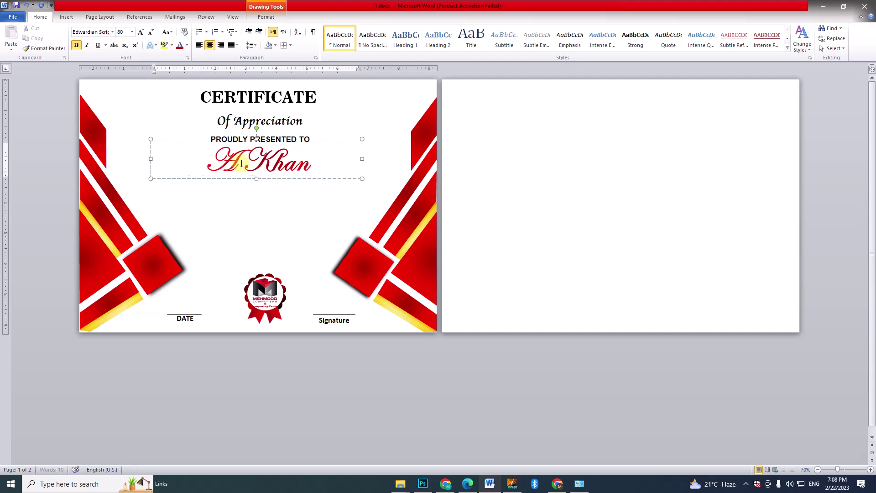
key("BackSpace")
key("ctrl+l")
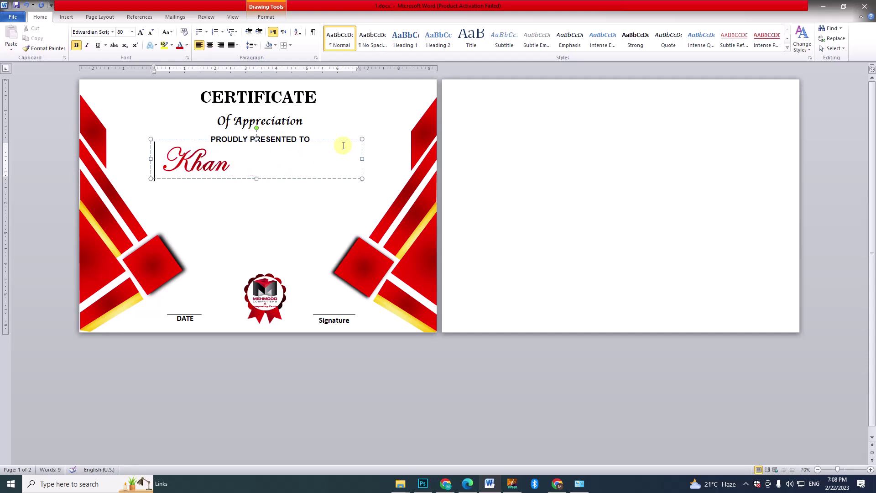
Select text in the Of Appreciation, CERTIFICATE and PRESENTED lines, then return to the page.
left_click(291, 122)
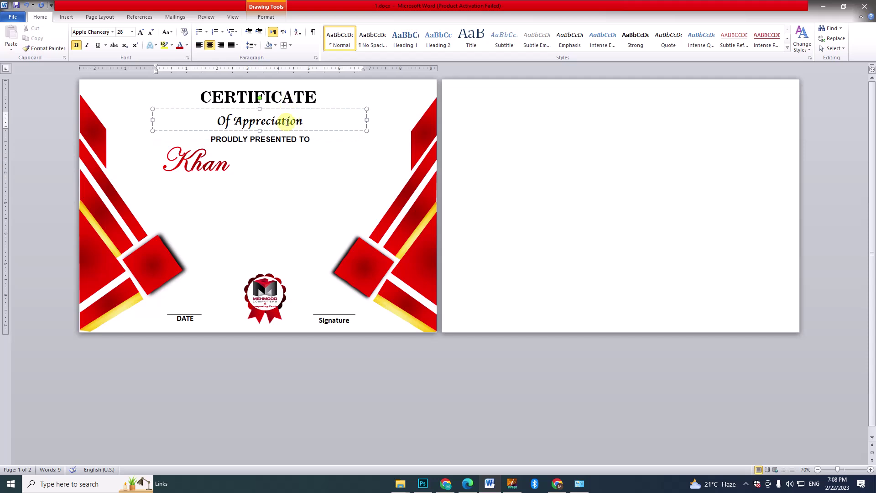
double_click(290, 120)
left_click(280, 97)
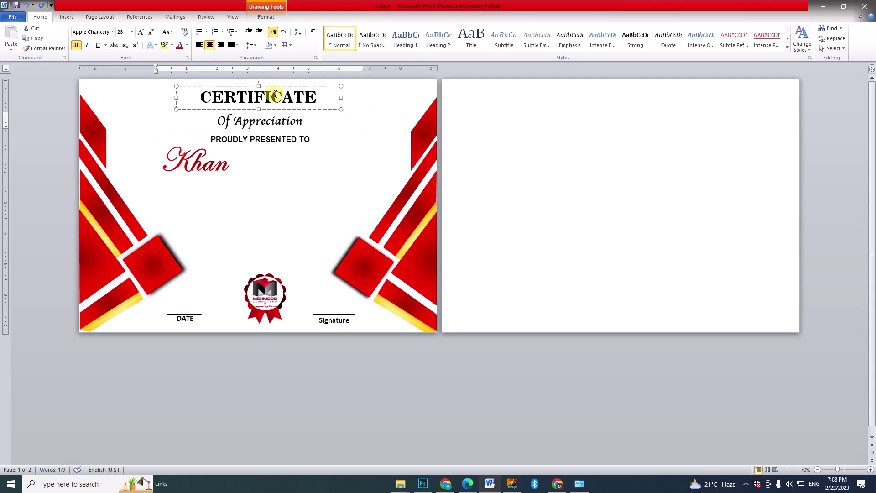
double_click(280, 97)
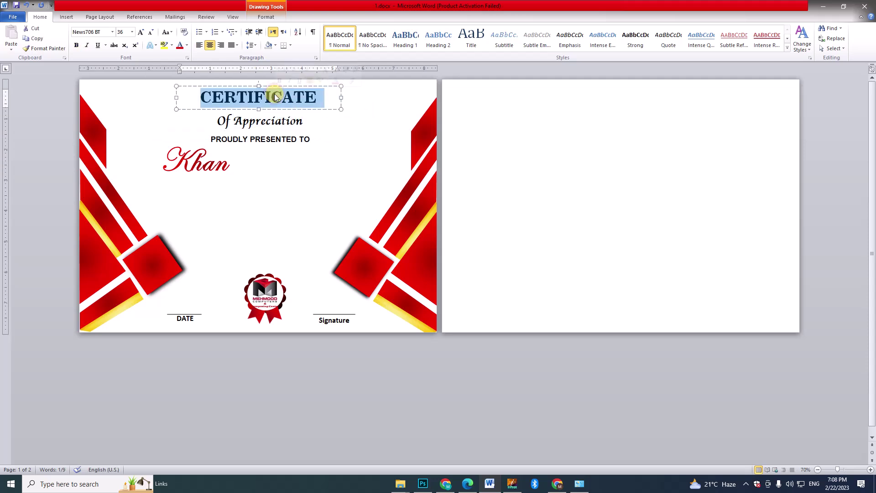
double_click(266, 141)
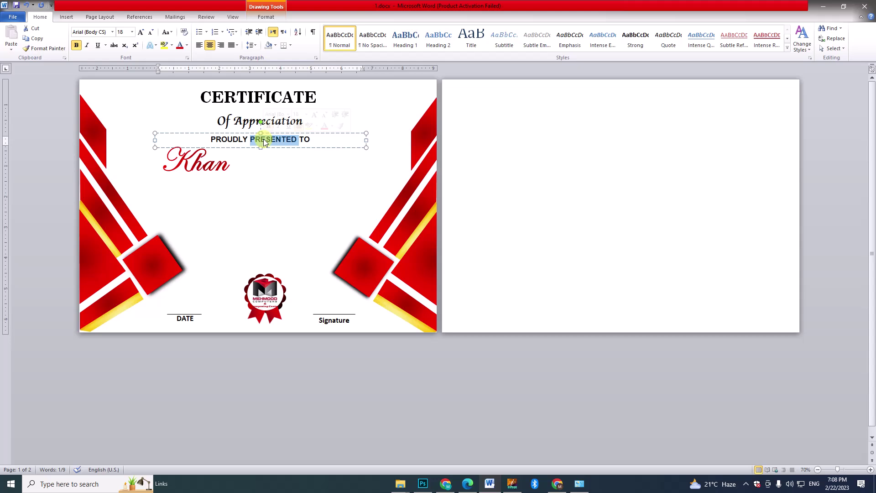
left_click(262, 203)
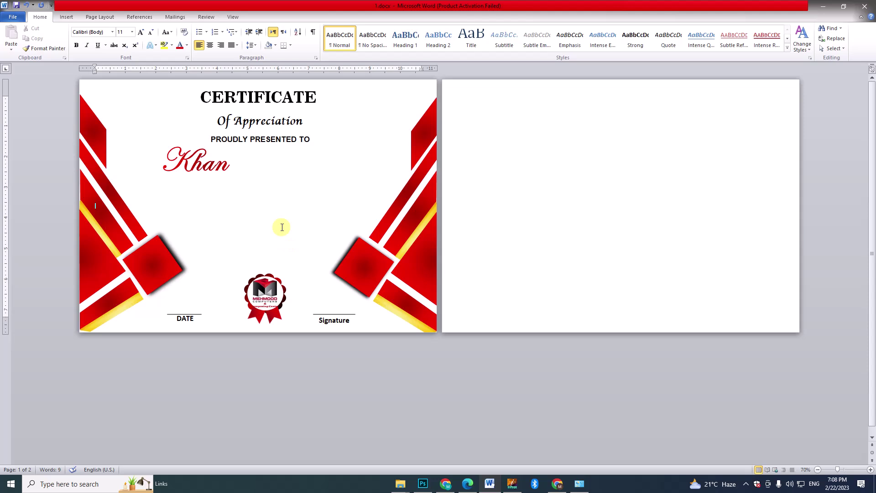
left_click(273, 209)
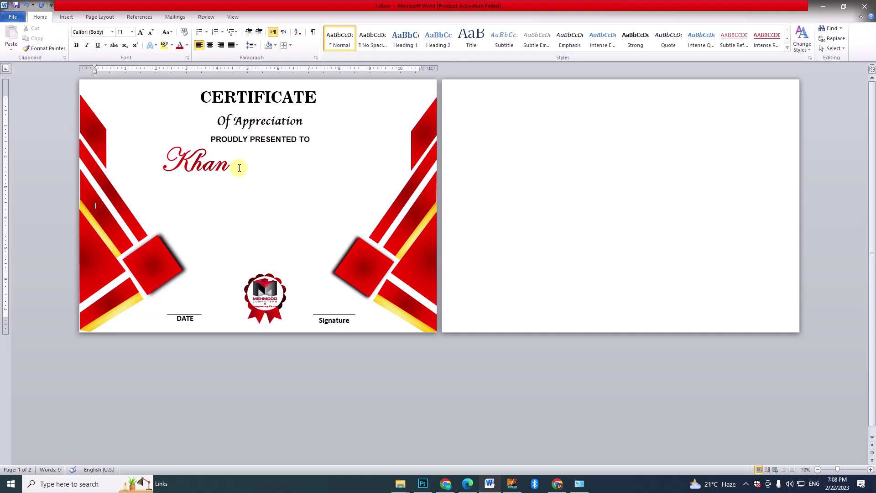
Select the red decoration on page 1's right edge and ungroup it into separate pieces.
left_click(418, 147)
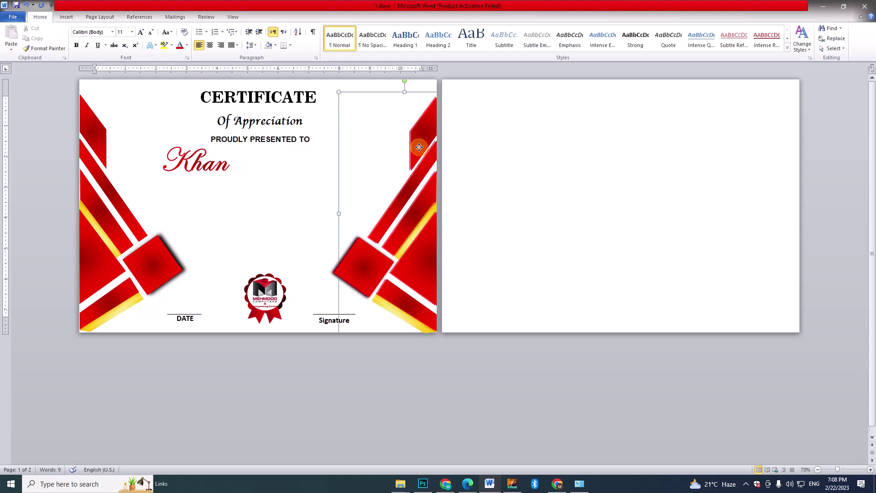
mouse_move(418, 147)
left_mouse_down()
mouse_move(493, 126)
mouse_move(388, 144)
mouse_move(368, 139)
left_mouse_up()
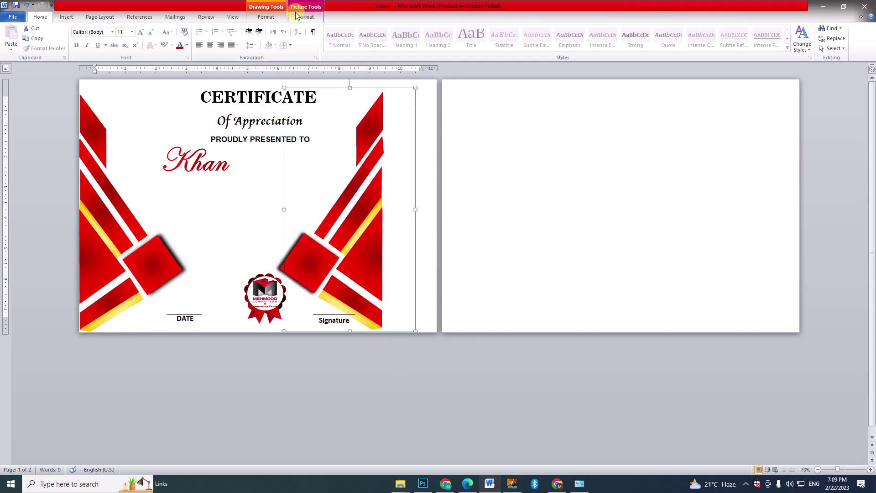
left_click(266, 17)
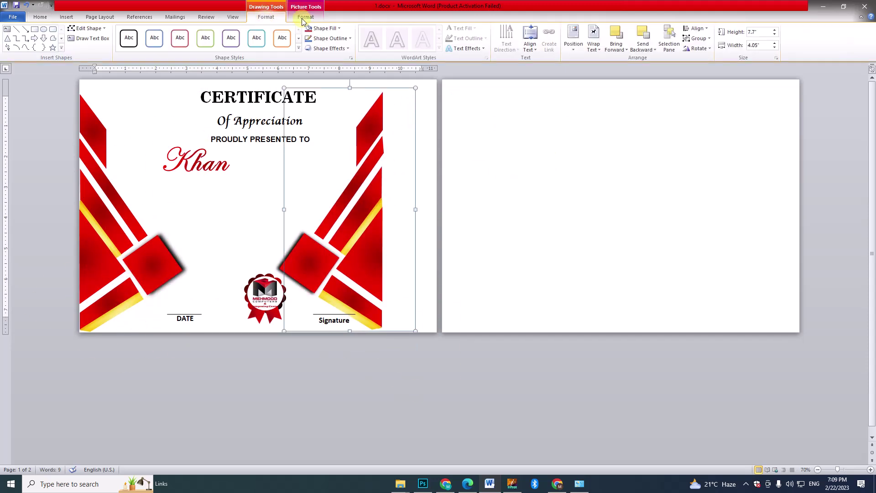
left_click(702, 40)
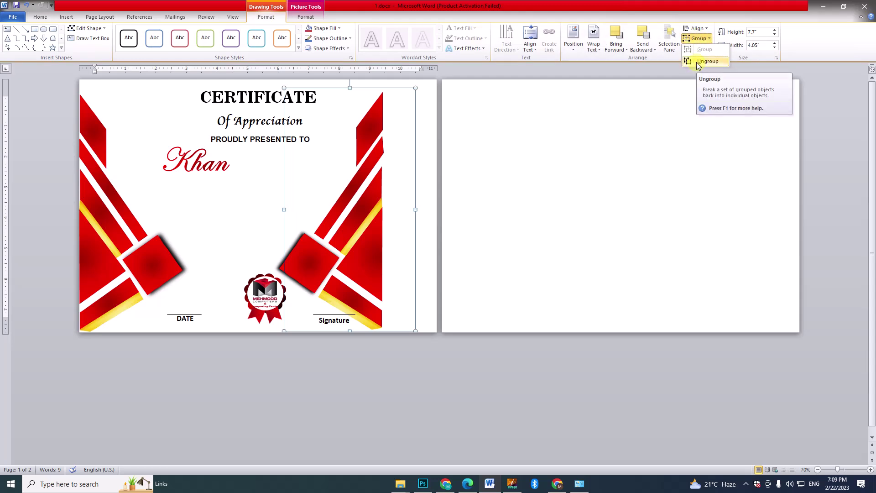
left_click(698, 61)
left_click(538, 171)
Drag the red and yellow strips onto page 2 to inspect them, then undo the moves.
left_click_drag(371, 130, 569, 142)
left_click(354, 170)
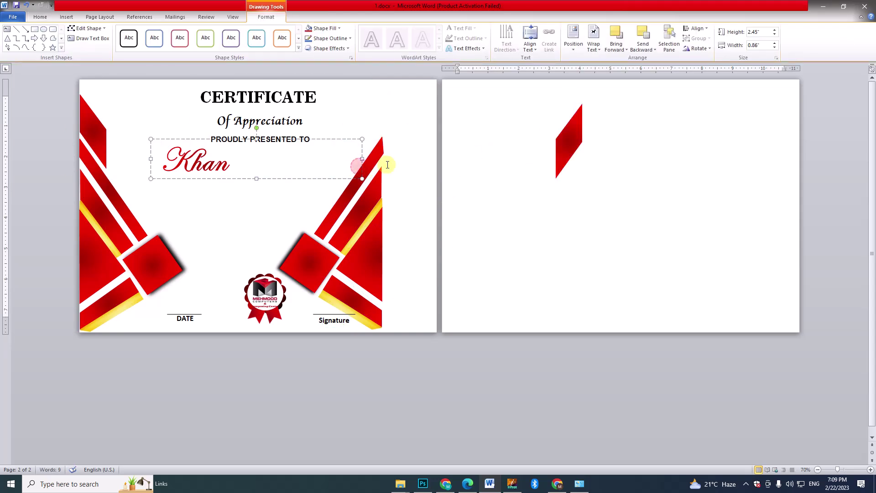
mouse_move(378, 155)
left_mouse_down()
mouse_move(660, 164)
mouse_move(565, 228)
left_mouse_up()
left_click_drag(357, 206, 674, 187)
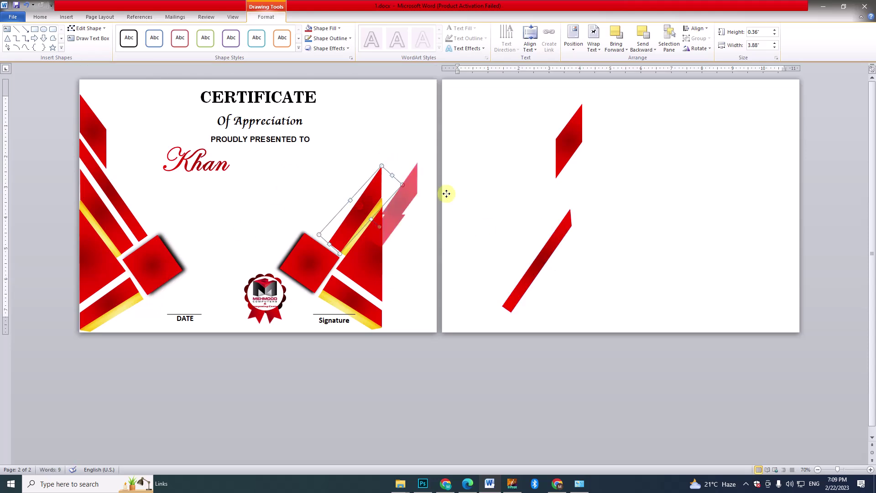
left_click_drag(367, 254, 522, 196)
left_click_drag(360, 232, 598, 189)
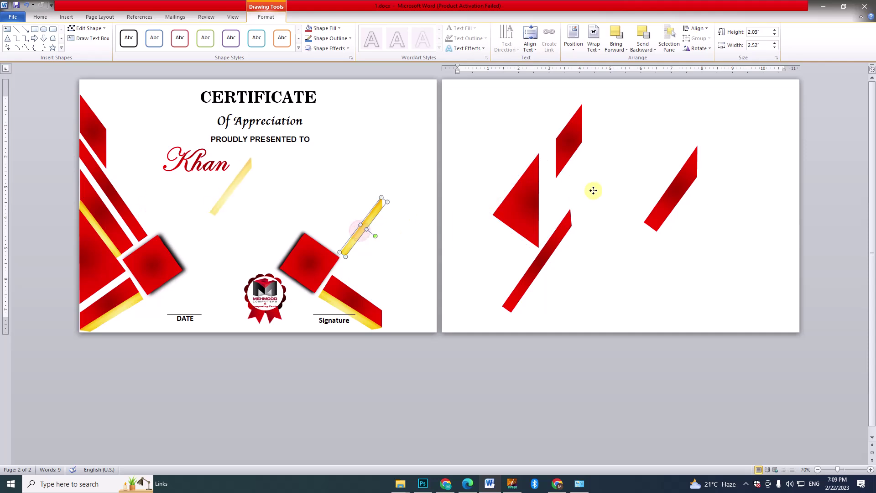
left_click_drag(353, 302, 636, 264)
left_click_drag(342, 311, 592, 270)
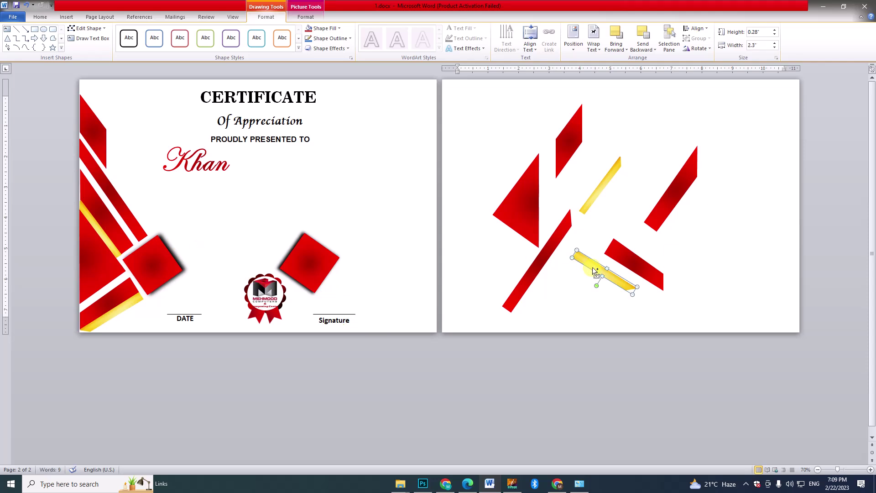
key("ctrl+z")
key("ctrl+z")
key("ctrl+z")
key("ctrl+z")
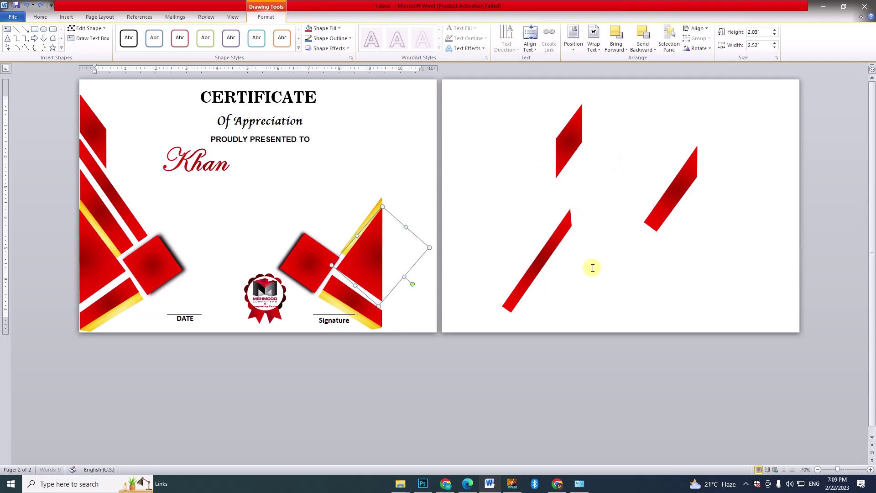
key("ctrl+z")
key("ctrl+z")
key("ctrl+z")
key("ctrl+z")
key("ctrl+z")
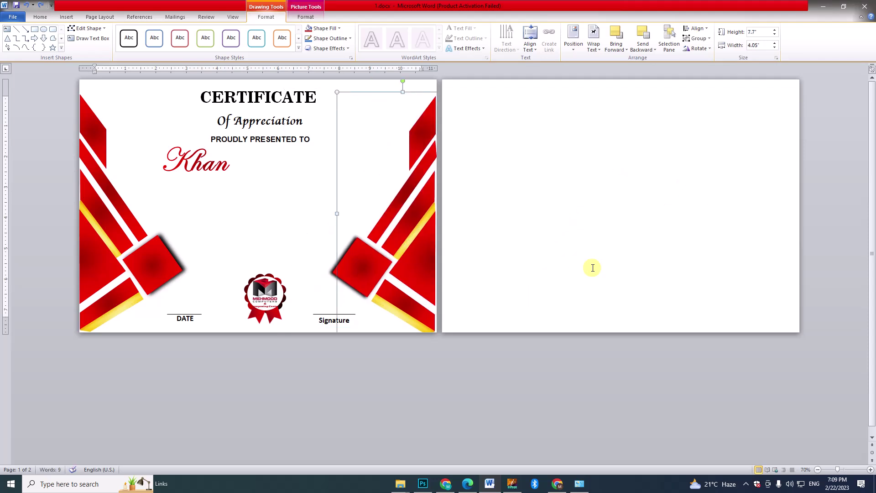
Select the logo inside the ribbon seal and give it a yellow Shape Fill from the standard colours.
left_click(538, 250)
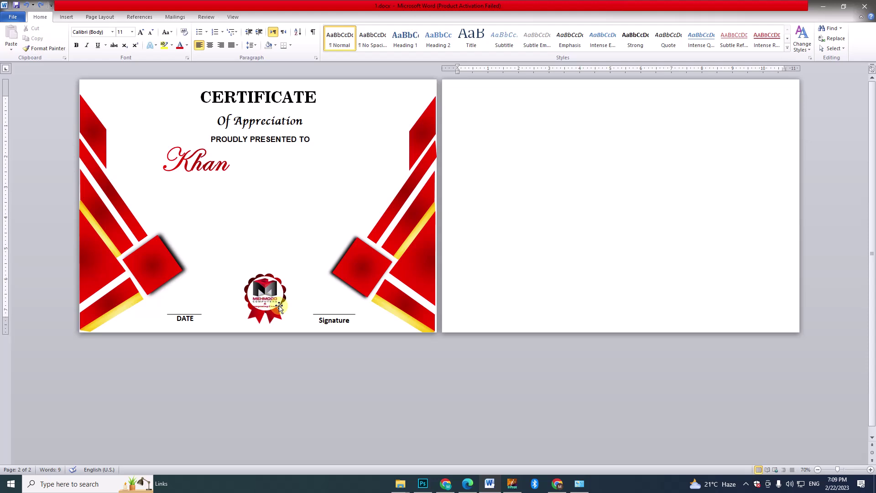
left_click(267, 295)
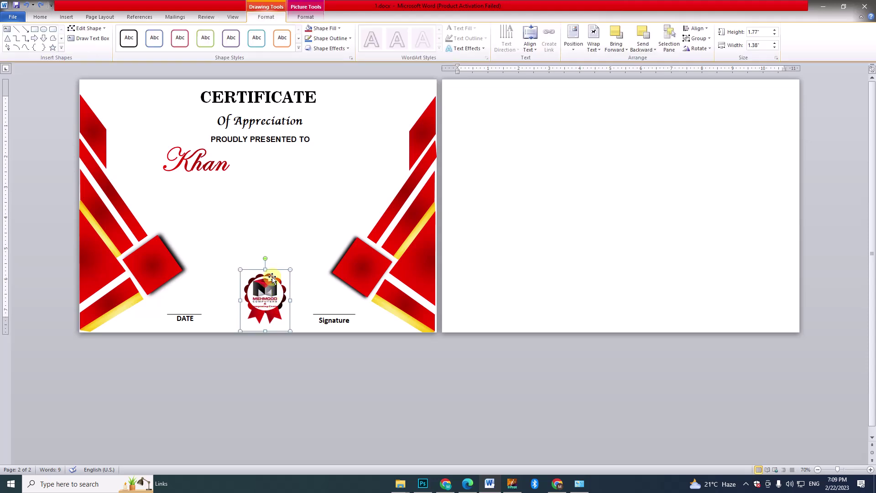
left_click(266, 288)
key("Delete")
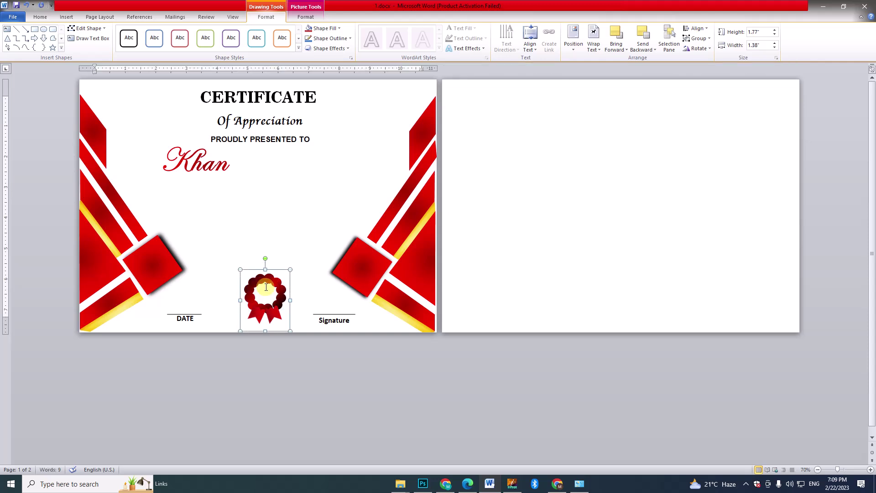
key("ctrl+z")
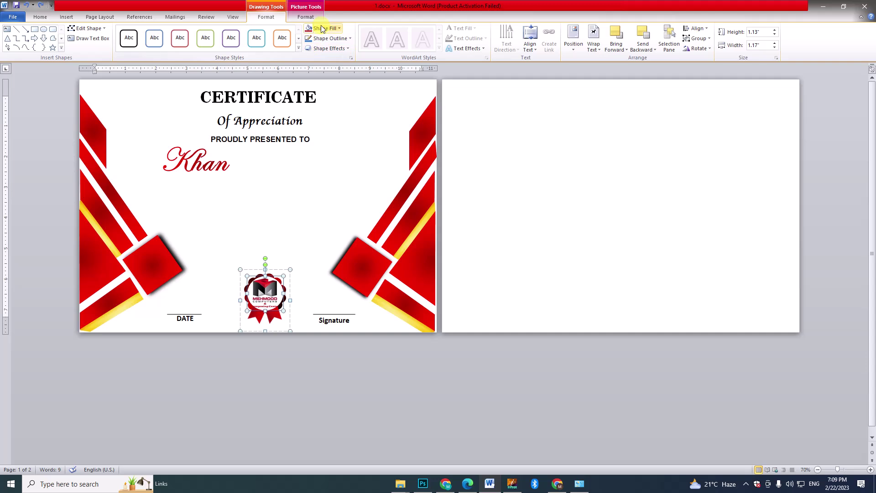
left_click(324, 28)
left_click(308, 46)
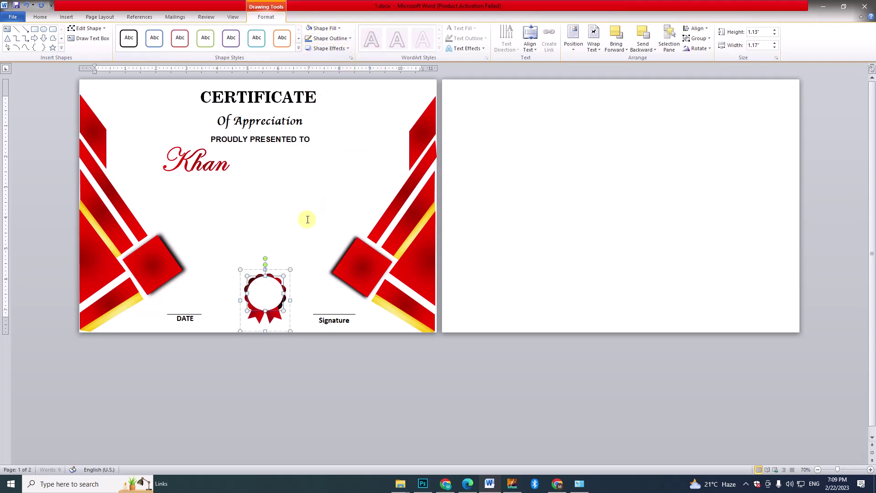
left_click(325, 29)
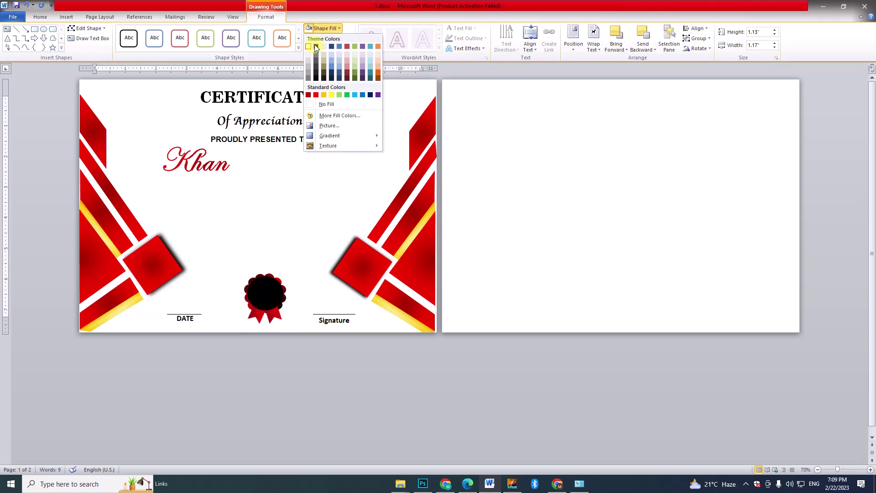
left_click(332, 95)
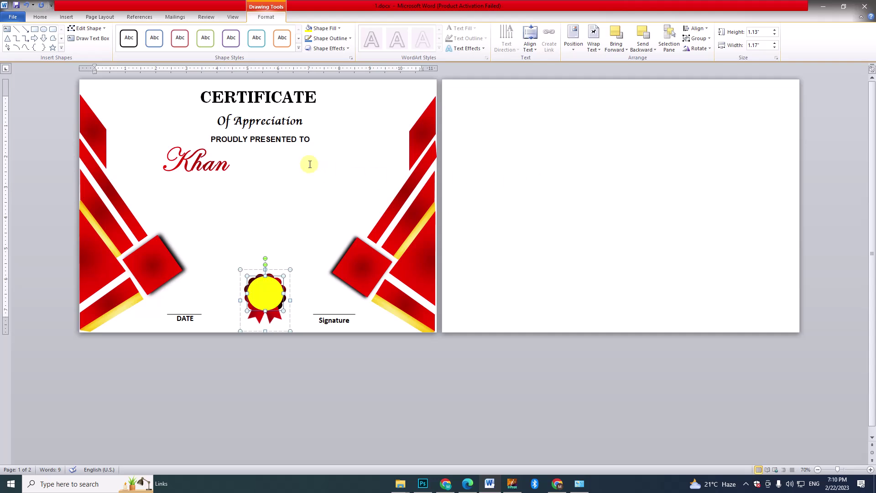
left_click(511, 151)
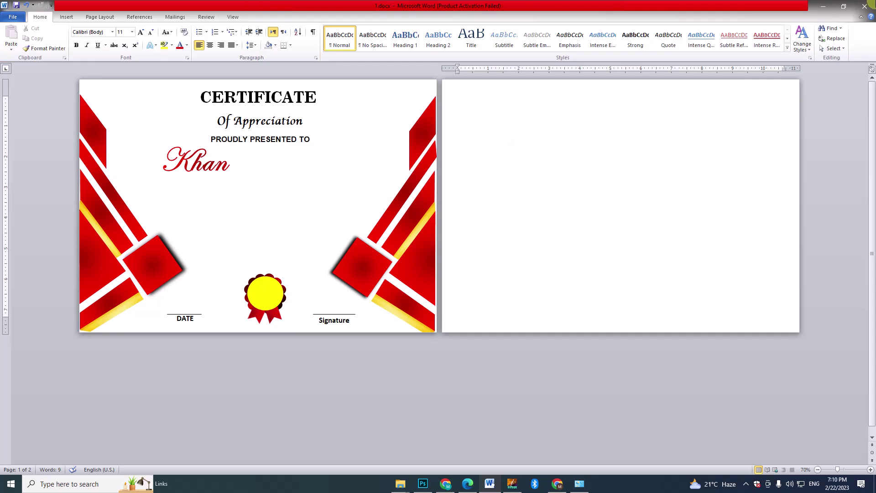
Close Word without saving and go back up to the 2023 folder.
left_click(864, 5)
left_click(445, 253)
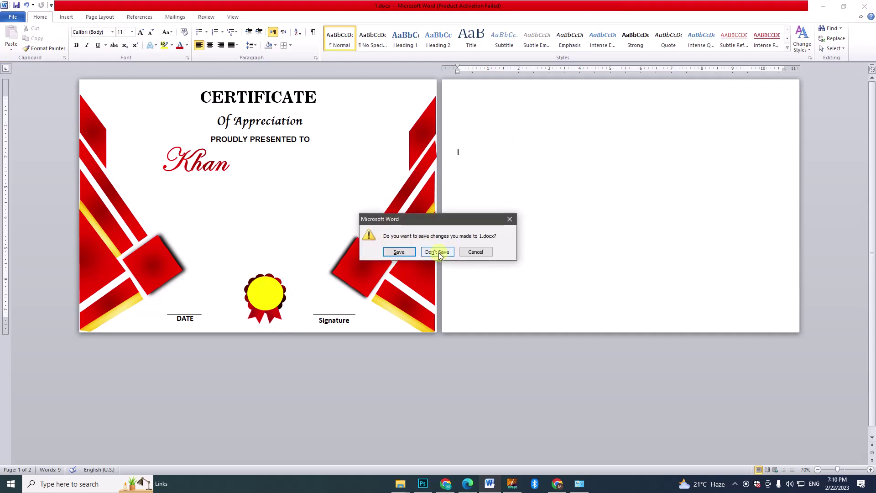
key("alt+Up")
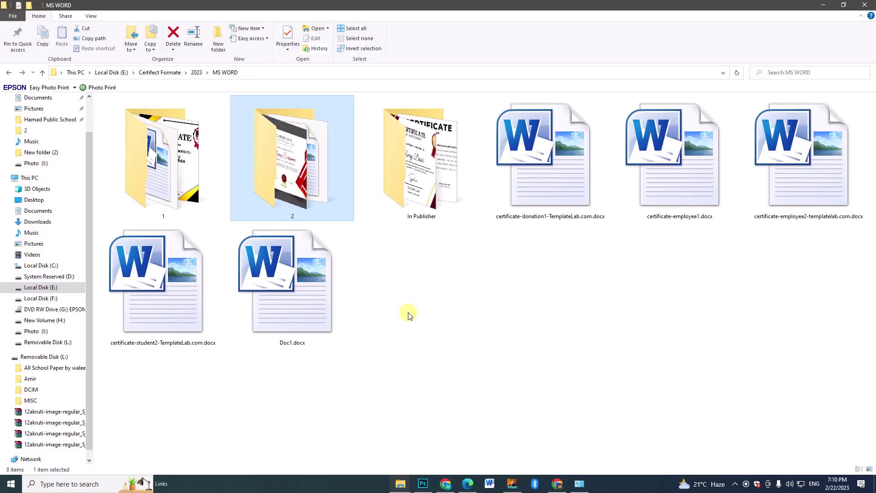
key("alt+Up")
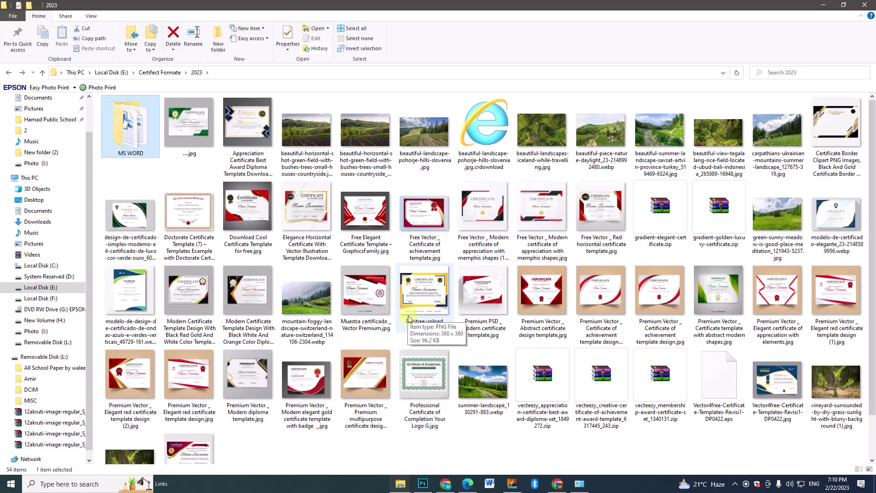
Open the black, red and gold Modern Certificate Template image in Photos.
left_click(199, 301)
double_click(199, 301)
scroll(423, 247, "up", 1)
scroll(422, 248, "up", 5)
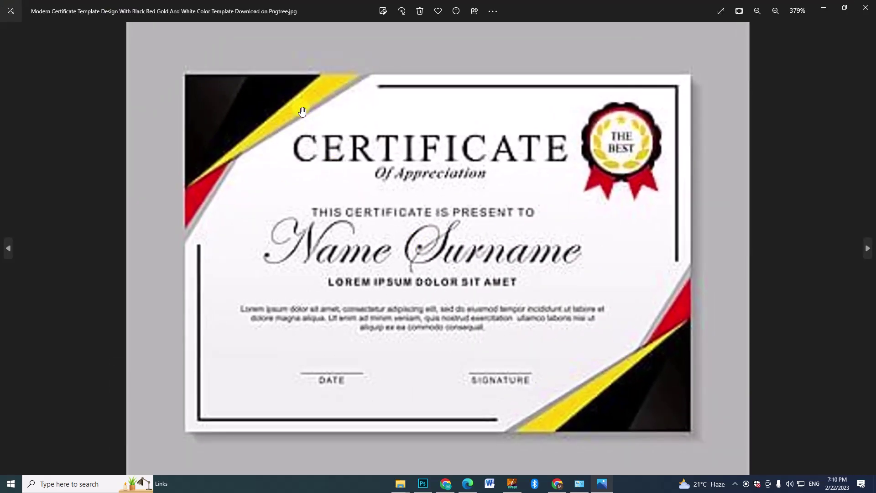
Zoom in and out on the black, red and gold template to study its details, then close Photos.
left_click(296, 148)
left_click(586, 157)
left_click(459, 172)
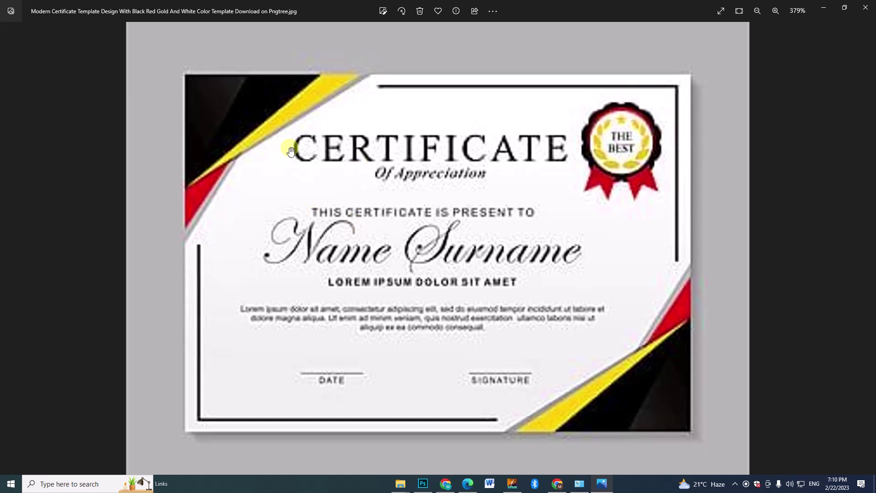
scroll(313, 215, "up", 5)
scroll(256, 130, "down", 3)
scroll(275, 152, "down", 5)
scroll(303, 176, "down", 2)
scroll(318, 173, "up", 4)
scroll(318, 170, "up", 3)
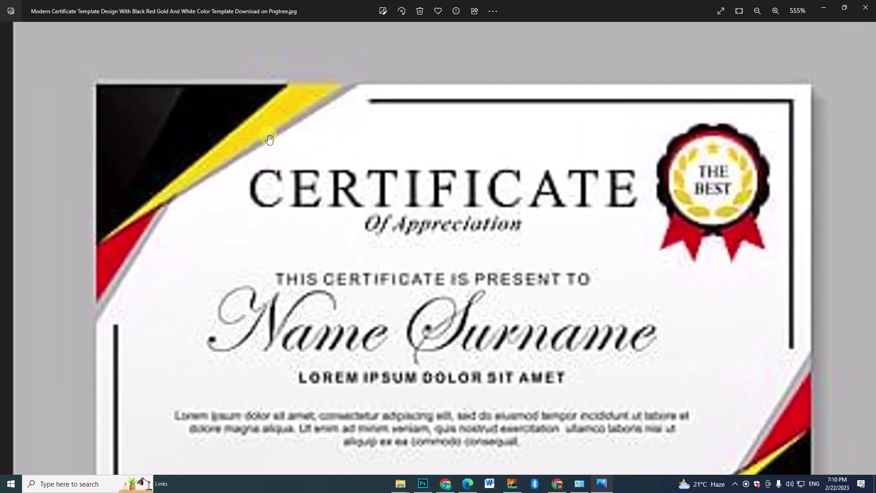
scroll(253, 146, "up", 3)
scroll(254, 148, "up", 3)
scroll(254, 144, "down", 5)
scroll(434, 211, "up", 3)
scroll(447, 233, "up", 2)
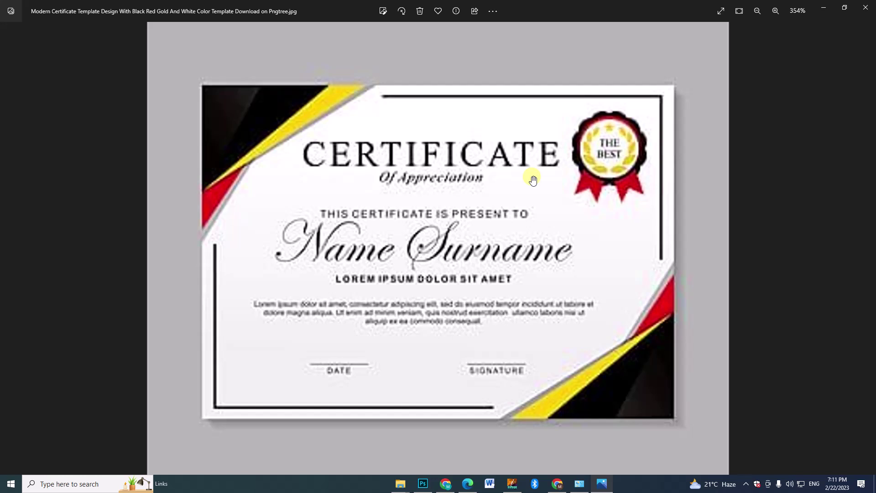
left_click(865, 7)
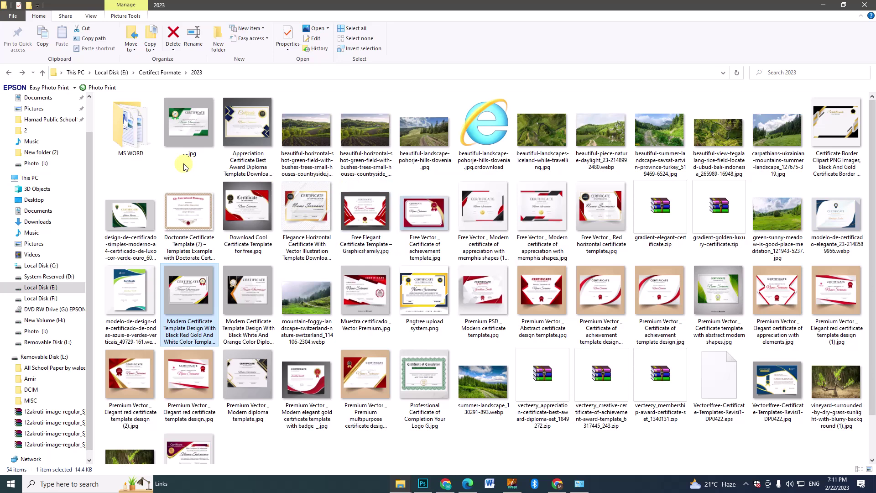
Open MS WORD, then folder 1 holding 1.docx, 1.png and the seal and background images.
double_click(137, 133)
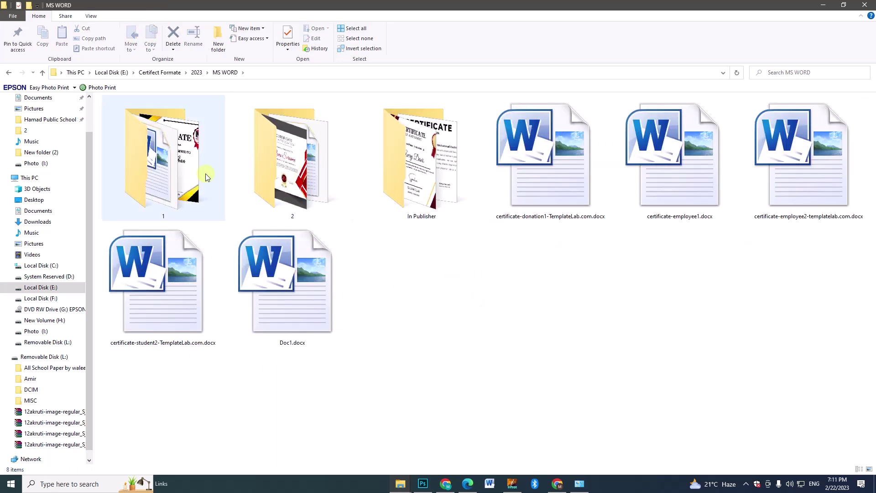
double_click(160, 160)
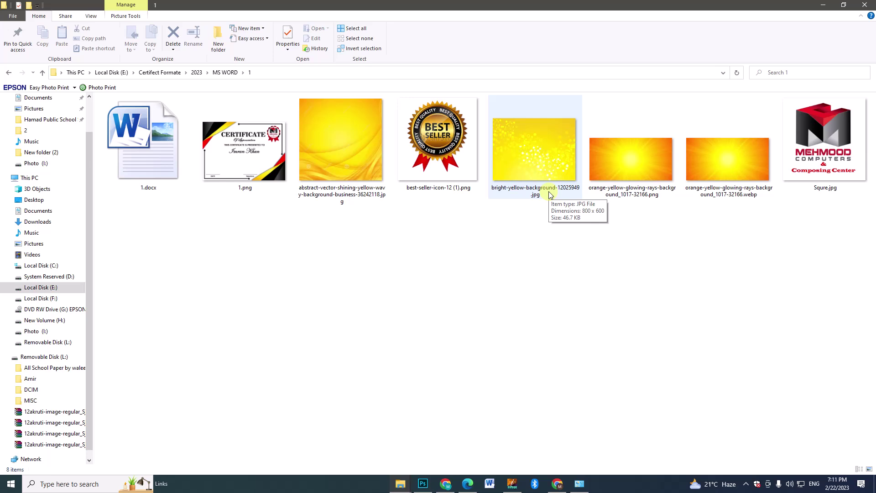
Open 1.png, zoom out to 33% to view the whole certificate, then close Photos.
double_click(244, 168)
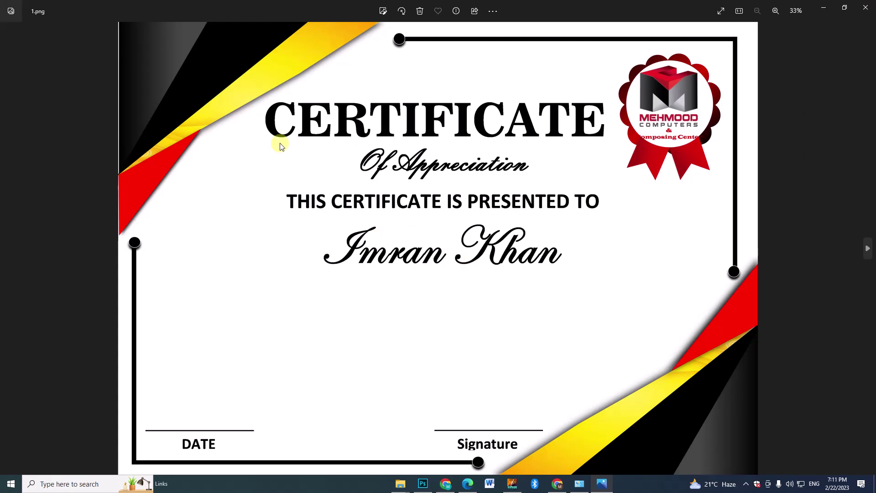
scroll(209, 116, "up", 2)
scroll(160, 92, "up", 3)
scroll(194, 116, "up", 3)
scroll(223, 145, "up", 3)
scroll(301, 187, "down", 5)
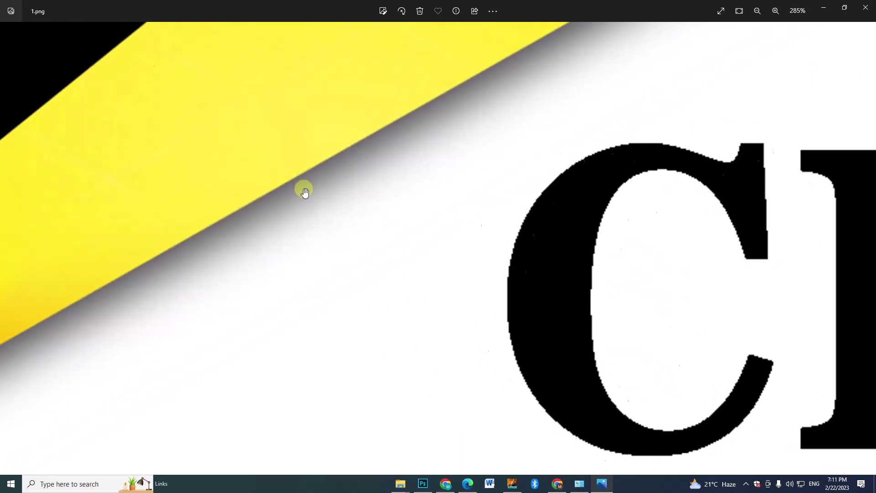
scroll(314, 204, "down", 2)
scroll(313, 199, "down", 1)
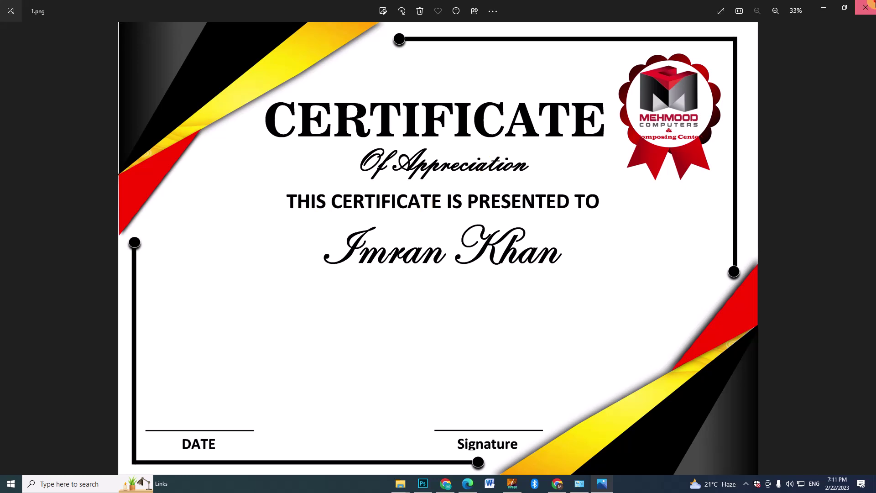
left_click(865, 7)
Open 1.docx from folder 1, dismiss the activation notice, and delete the page-2 reference picture.
left_click(160, 141)
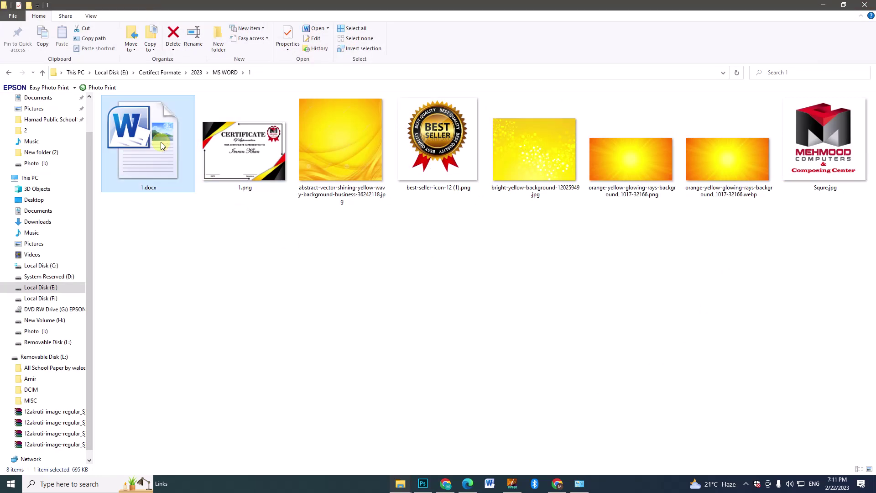
double_click(161, 145)
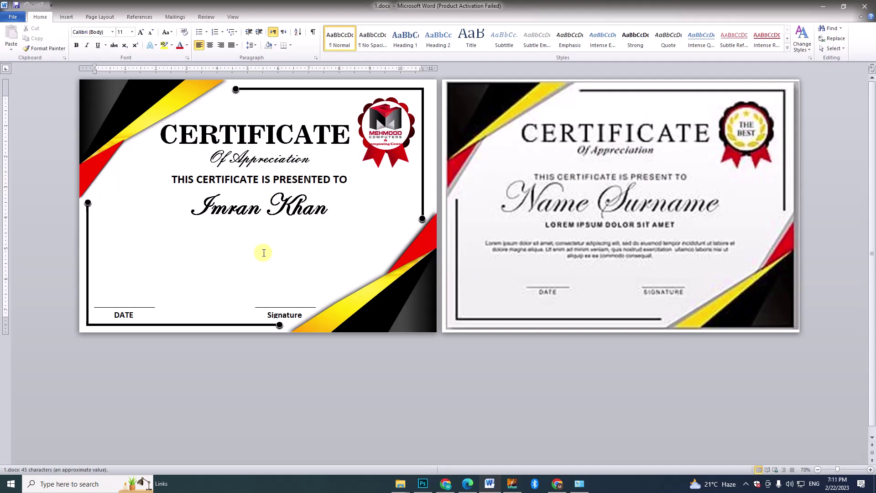
left_click(532, 326)
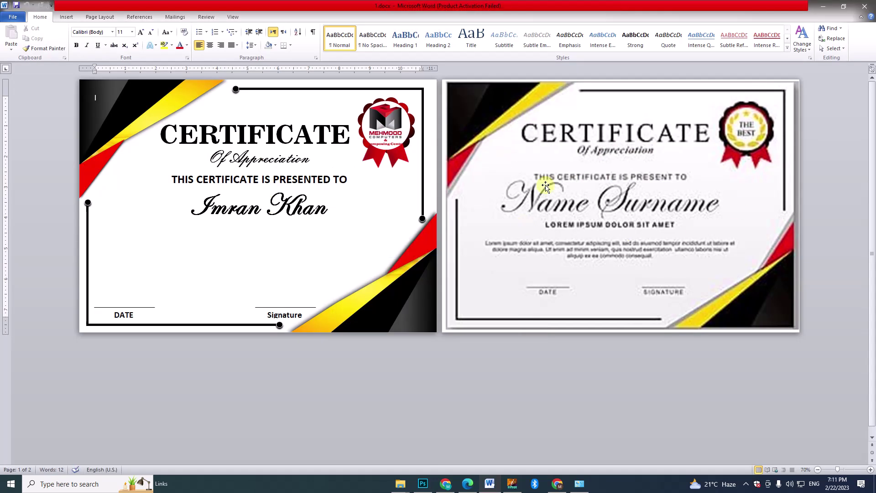
left_click(569, 224)
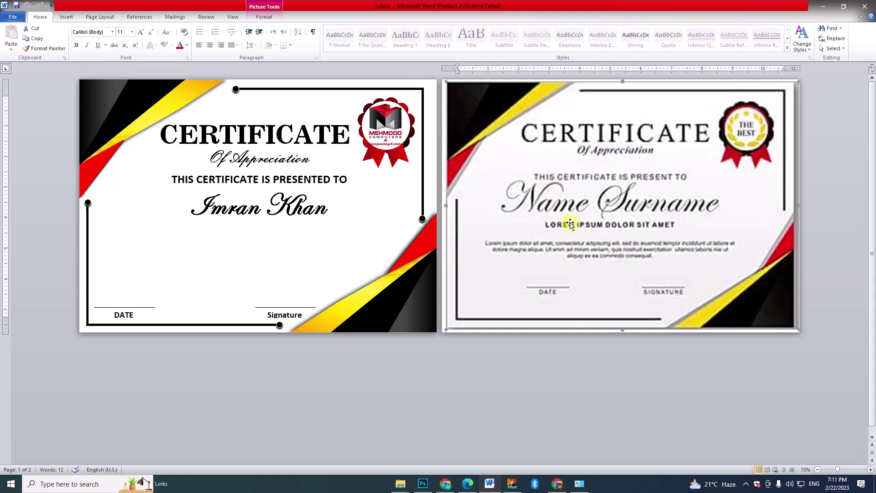
key("Delete")
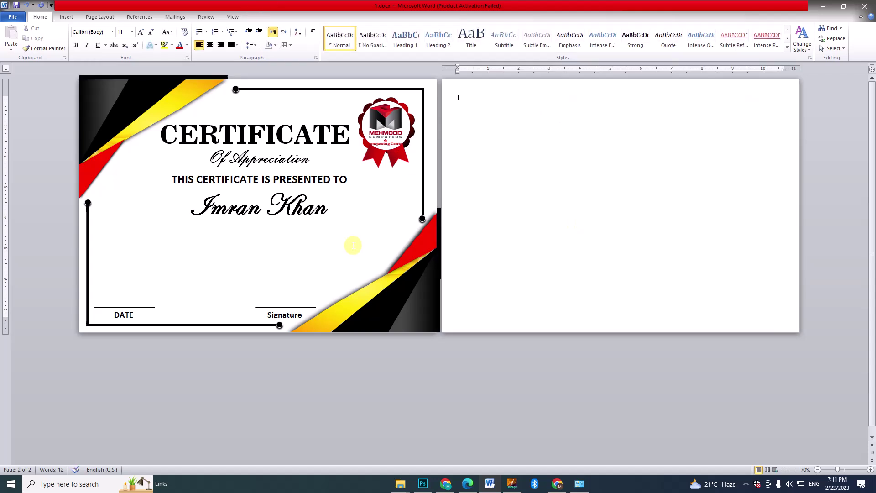
Move the red, yellow, black and grey bottom-right corner shapes onto page 2 and adjust their placement.
left_click(416, 243)
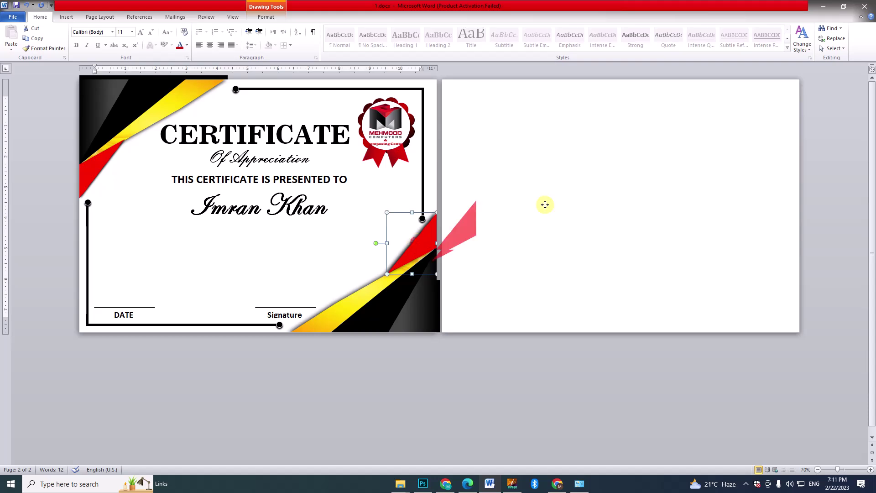
left_click_drag(415, 243, 582, 194)
left_click_drag(372, 286, 705, 175)
left_click_drag(393, 308, 675, 228)
left_click_drag(410, 313, 713, 234)
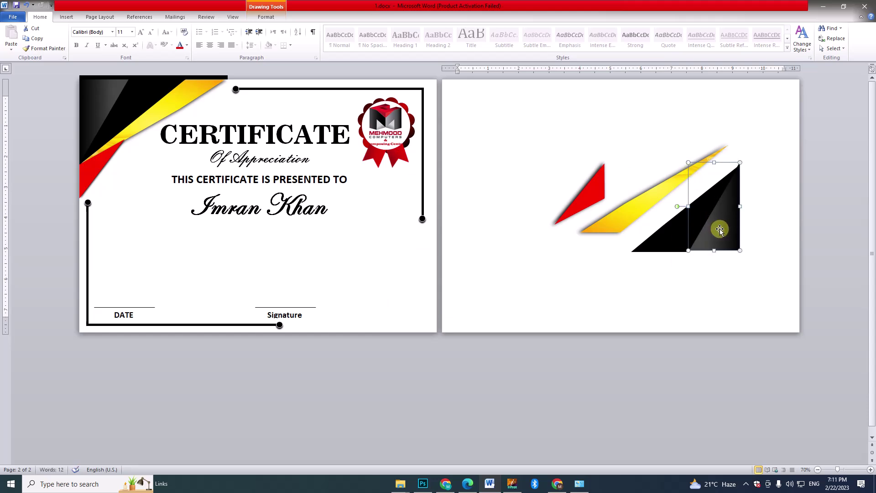
left_click_drag(705, 202, 716, 234)
Fill the corner triangle red and the strip shape black.
left_click(266, 17)
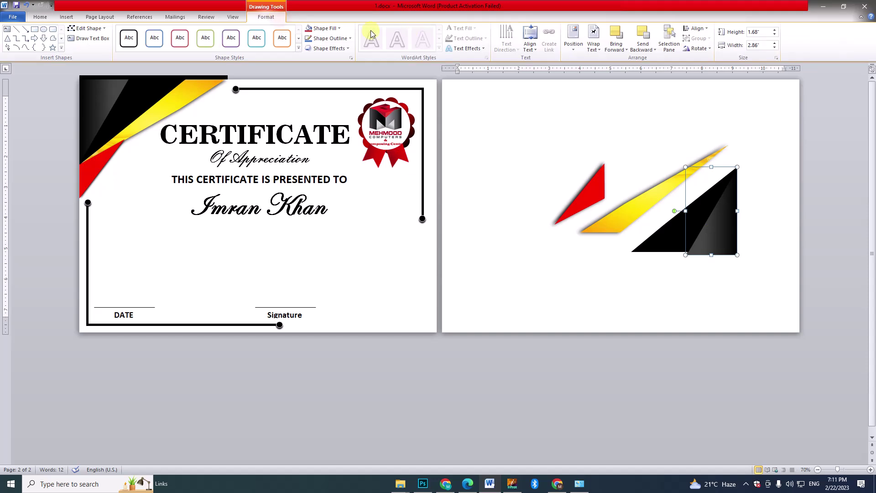
left_click(322, 28)
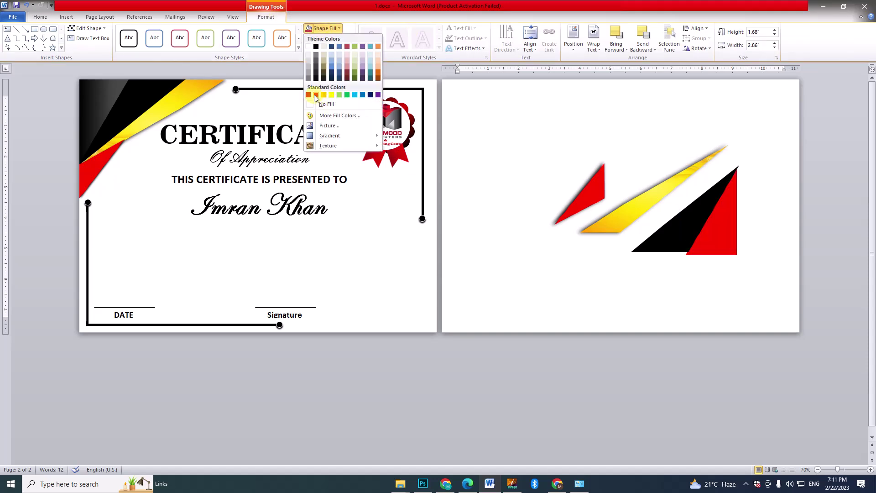
left_click(314, 94)
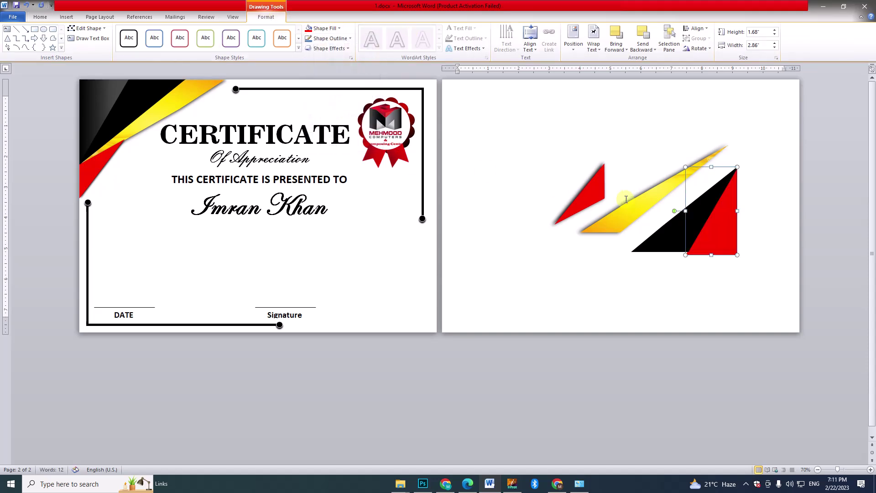
left_click(639, 203)
left_click(323, 28)
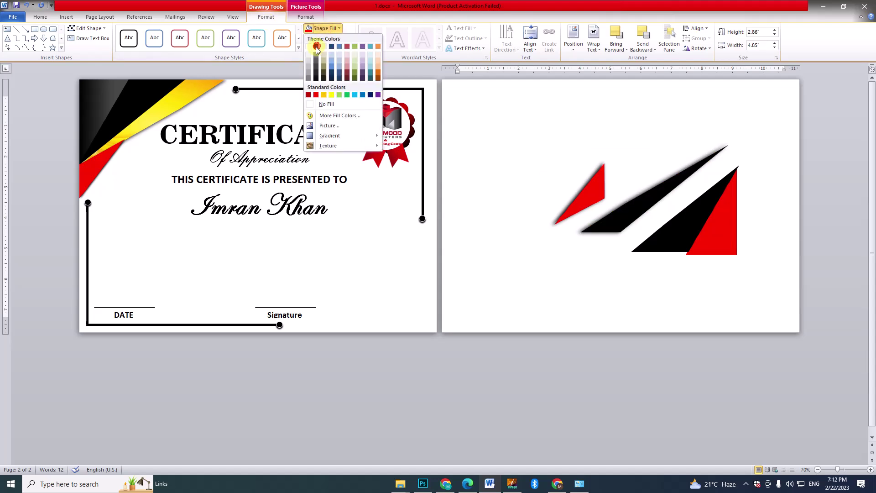
left_click(316, 46)
left_click(616, 274)
Fill the right-hand triangle yellow, then select the logo seal on page 1.
left_click(674, 237)
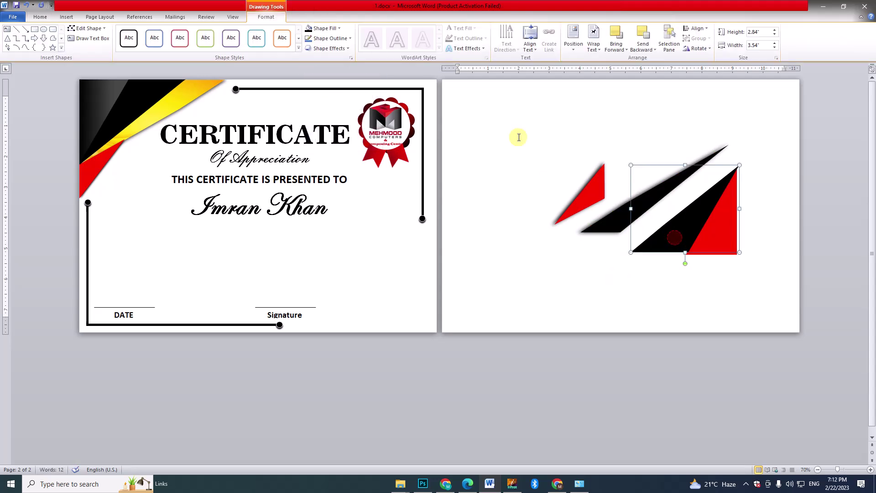
left_click(324, 28)
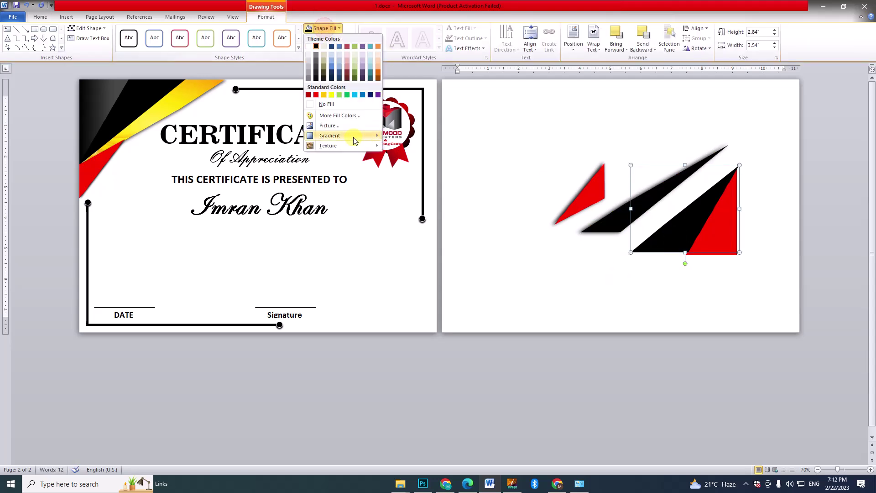
left_click(324, 95)
left_click(678, 291)
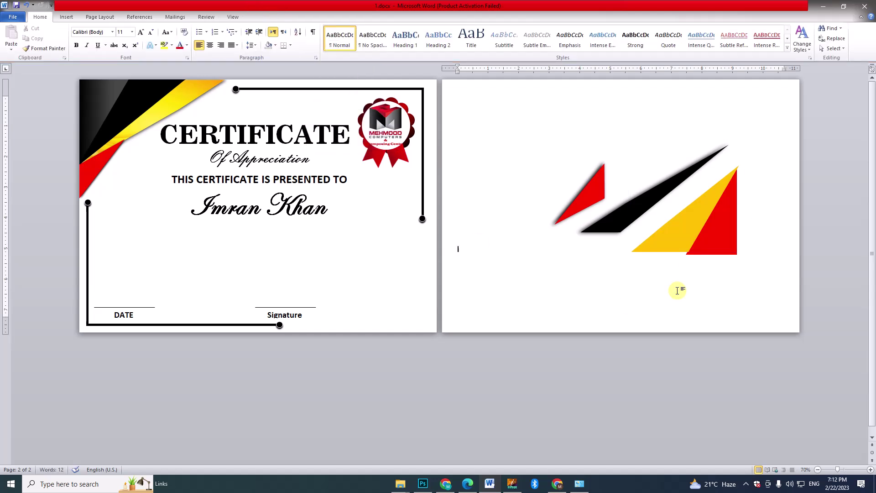
left_click(385, 133)
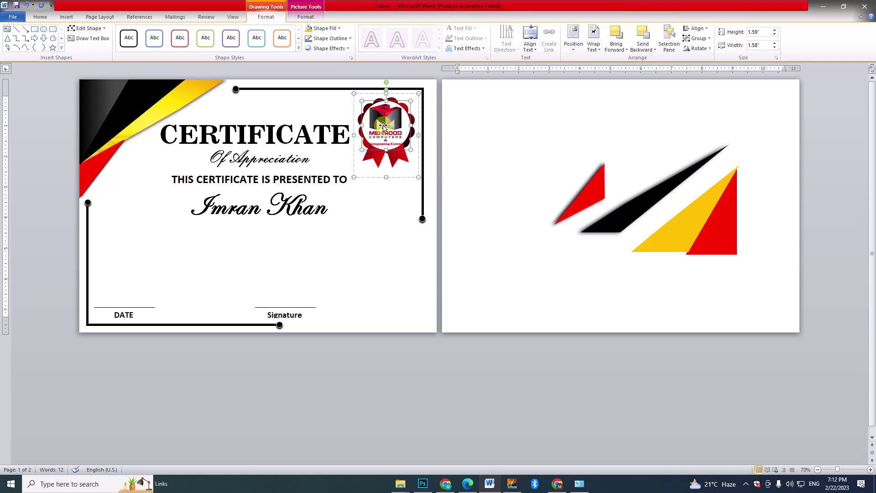
Fill the seal's circle with solid yellow.
left_click(322, 30)
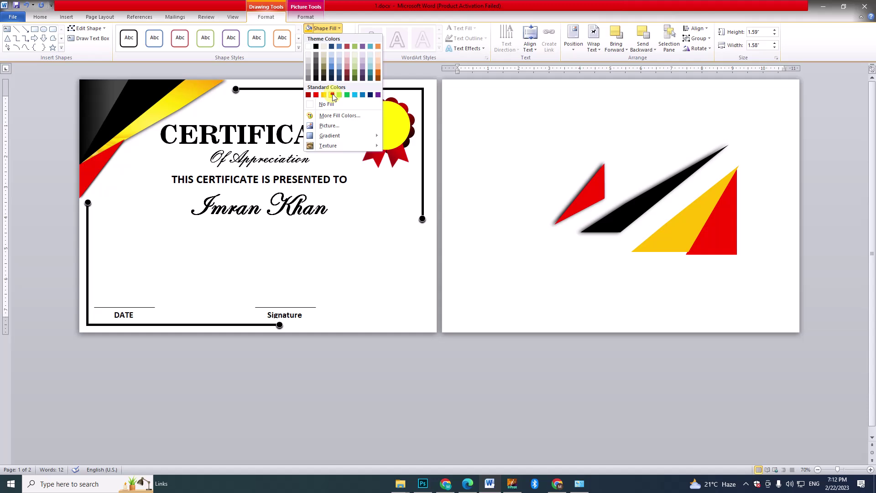
left_click(333, 95)
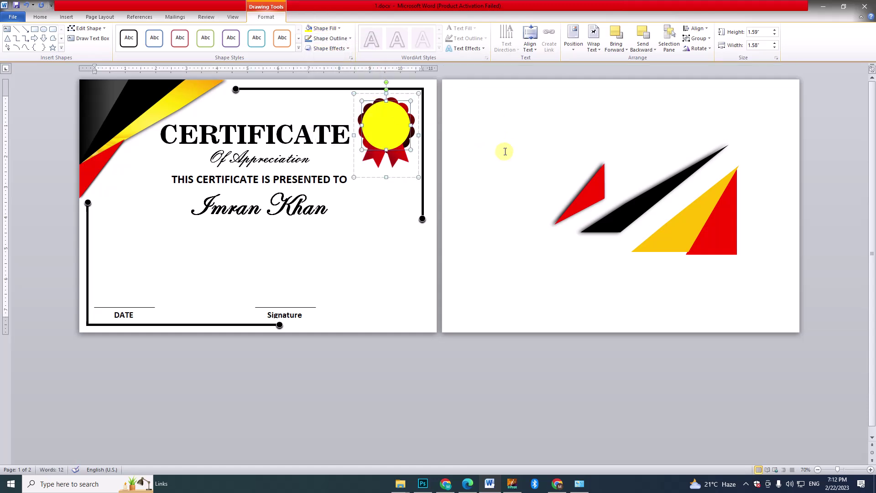
left_click(487, 144)
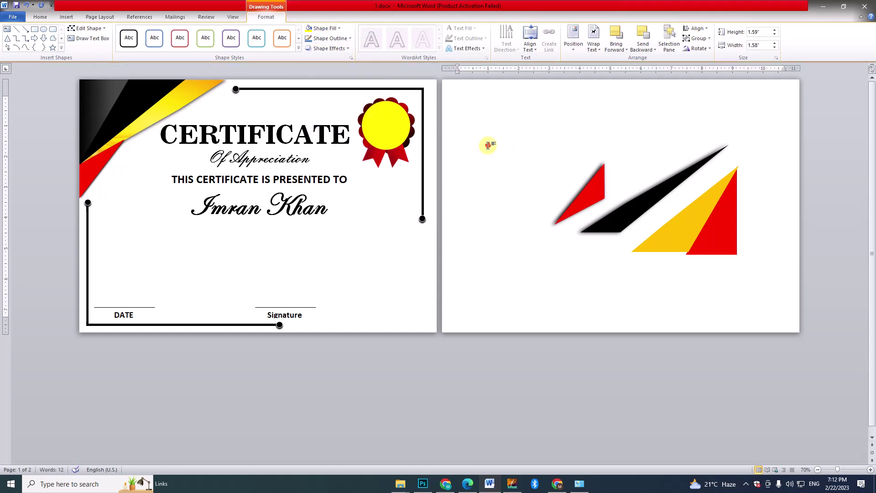
Select only the seal's inner circle and choose a picture fill for it.
left_click(400, 125)
left_click(399, 123)
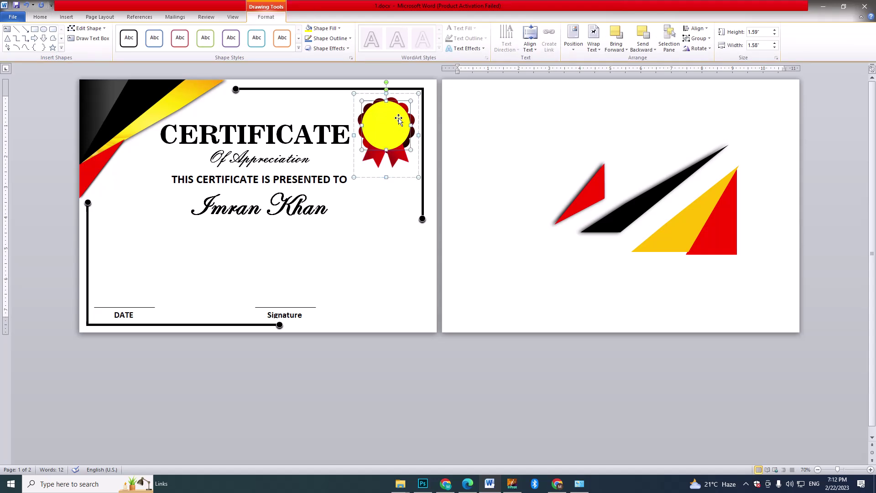
left_click(322, 32)
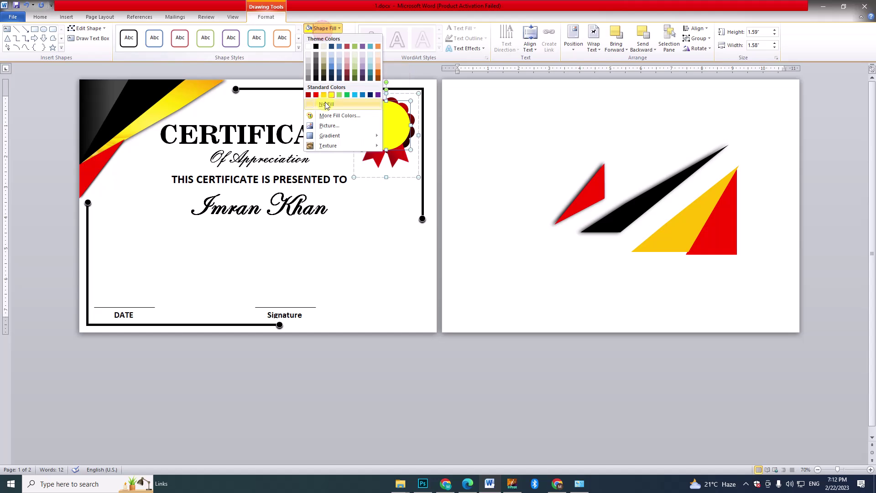
left_click(323, 124)
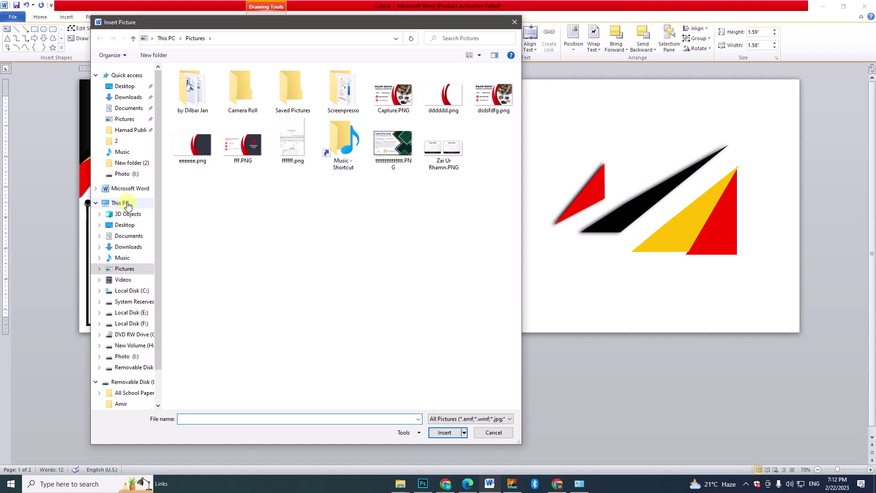
Browse to Local Disk (E:) > Monogram Shaps and fill the seal circle with 49399.jpg.
left_click(116, 203)
double_click(453, 185)
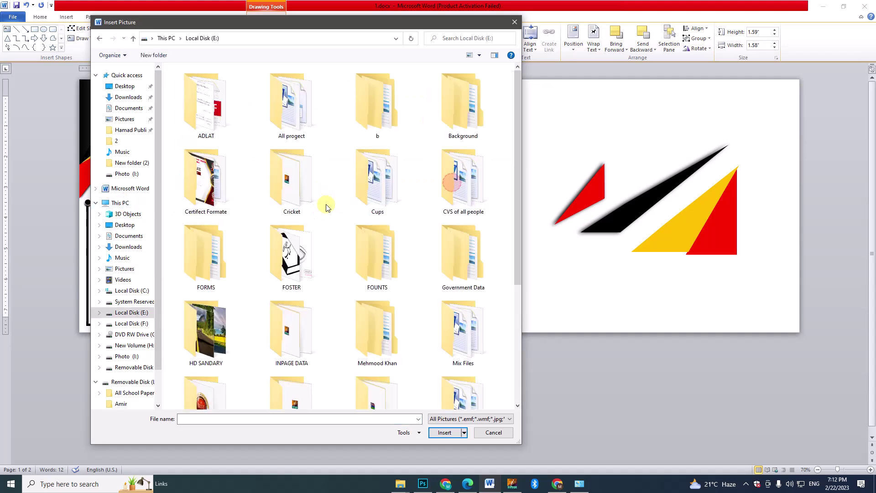
left_click(287, 256)
scroll(287, 257, "down", 4)
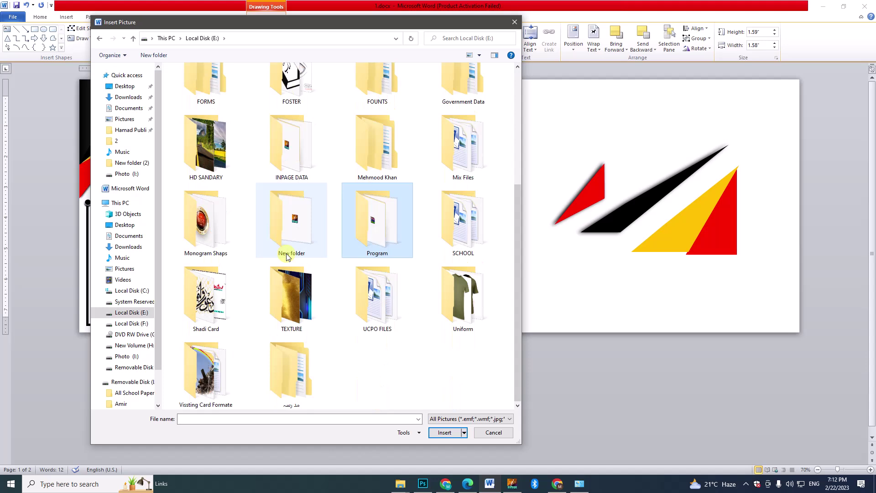
double_click(205, 218)
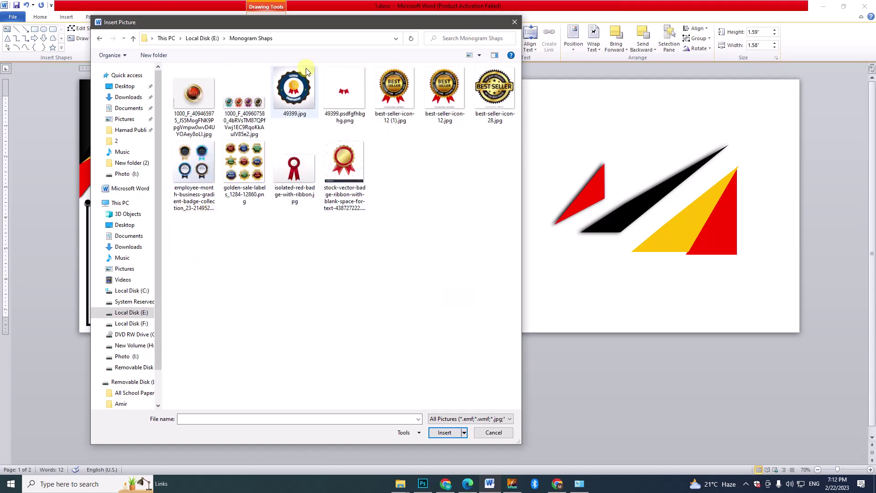
left_click(295, 93)
double_click(294, 93)
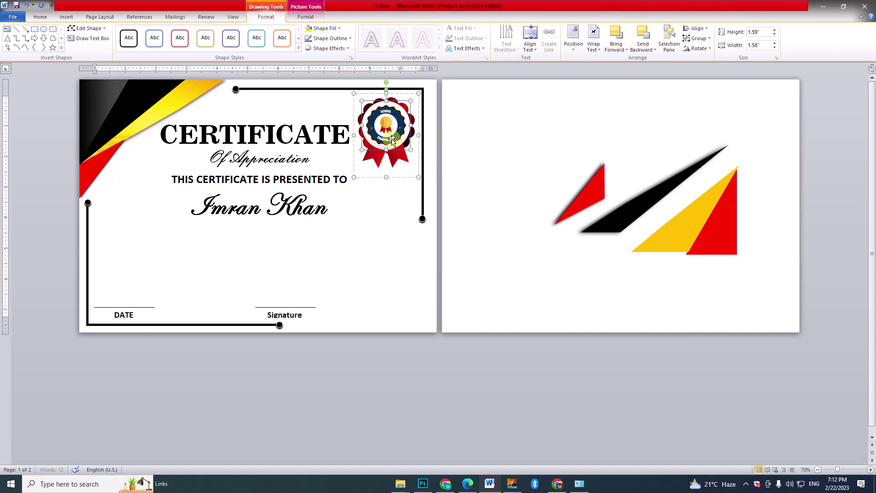
left_click(502, 145)
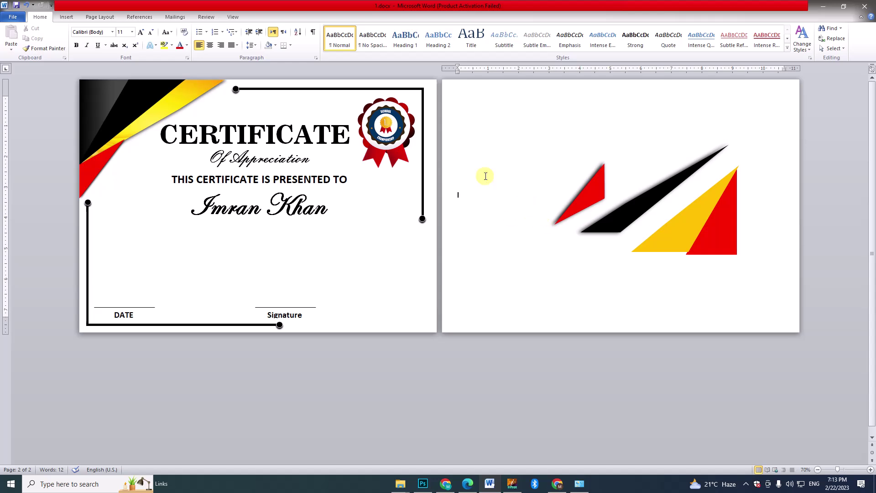
Close 1.docx without saving, then open the first certificate presentation in the In Publisher folder.
left_click(865, 6)
left_click(447, 255)
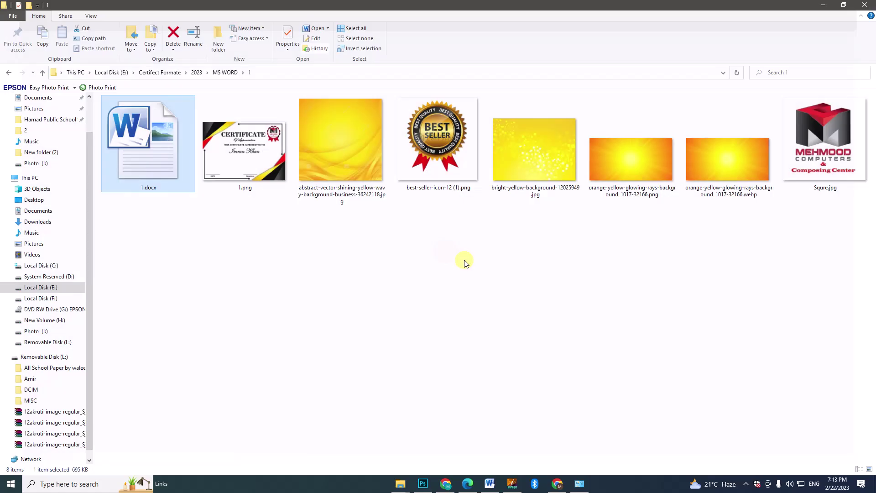
key("BackSpace")
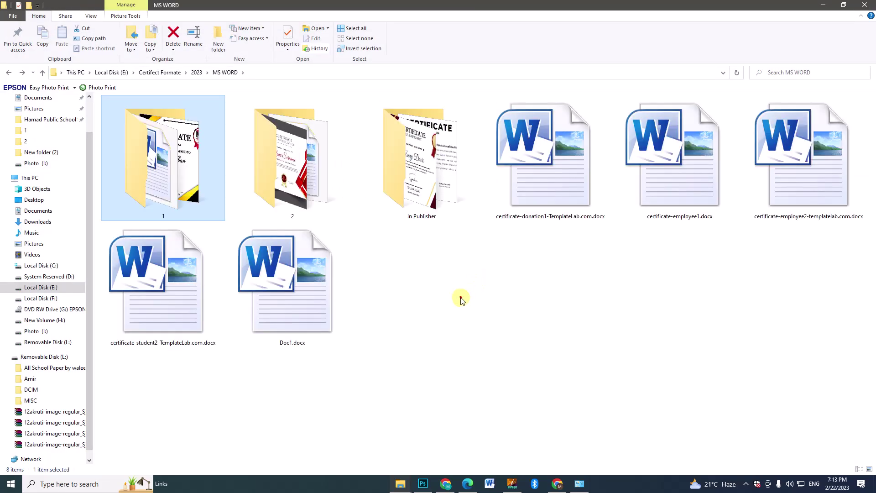
left_click(461, 298)
double_click(435, 208)
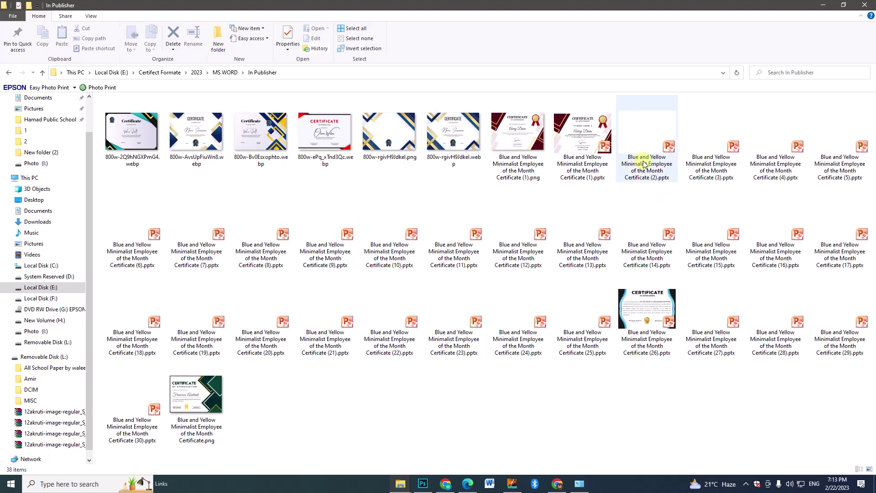
mouse_move(647, 137)
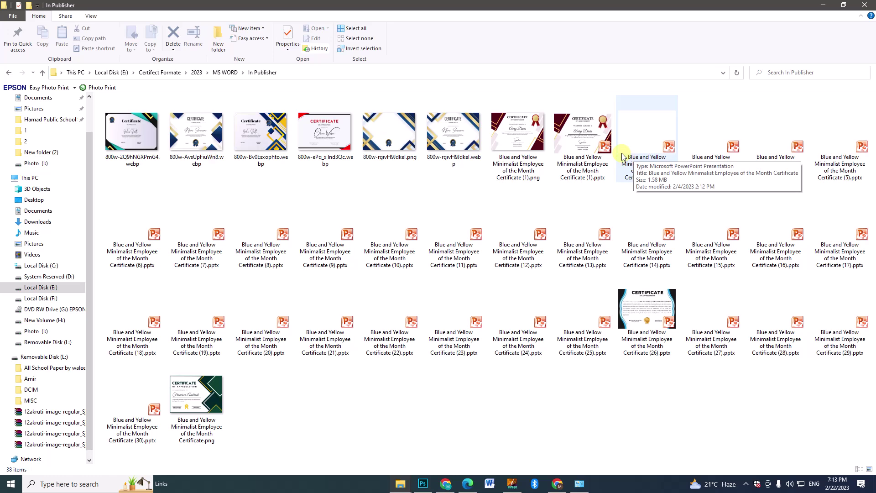
left_click(584, 142)
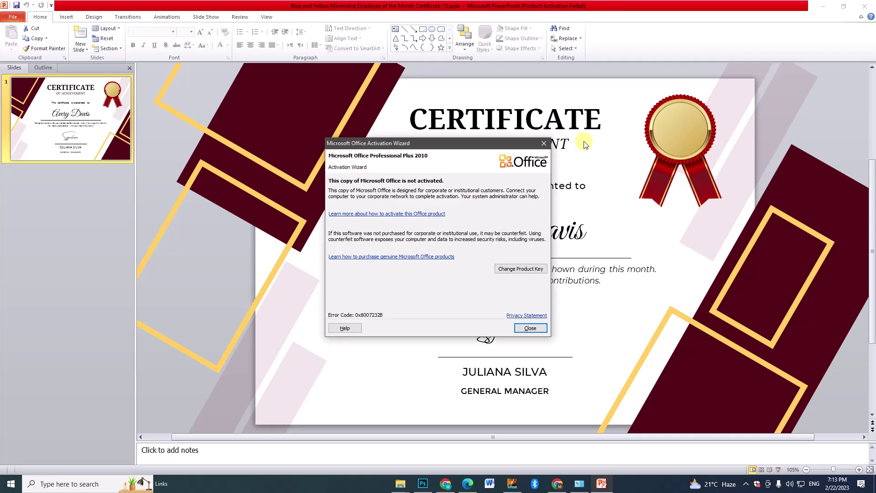
Dismiss the activation warning and select the red-and-gold ribbon seal picture.
key("Return")
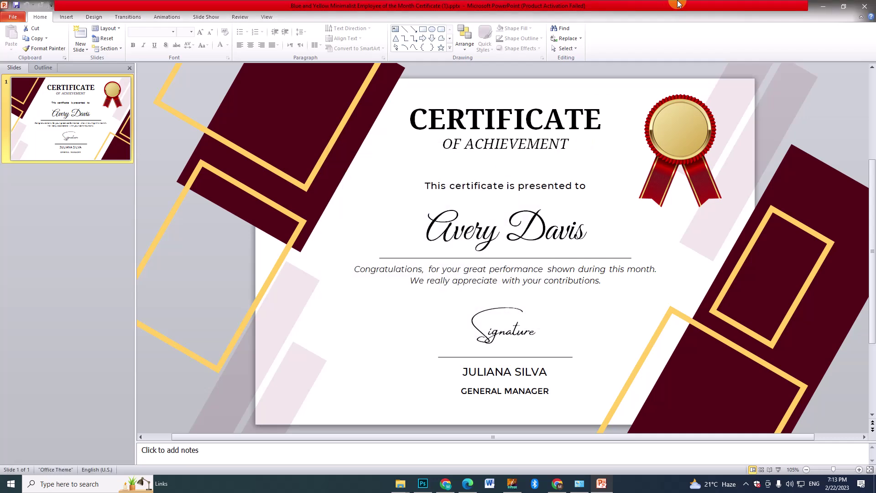
mouse_move(674, 140)
left_mouse_down()
mouse_move(598, 132)
mouse_move(685, 156)
left_mouse_up()
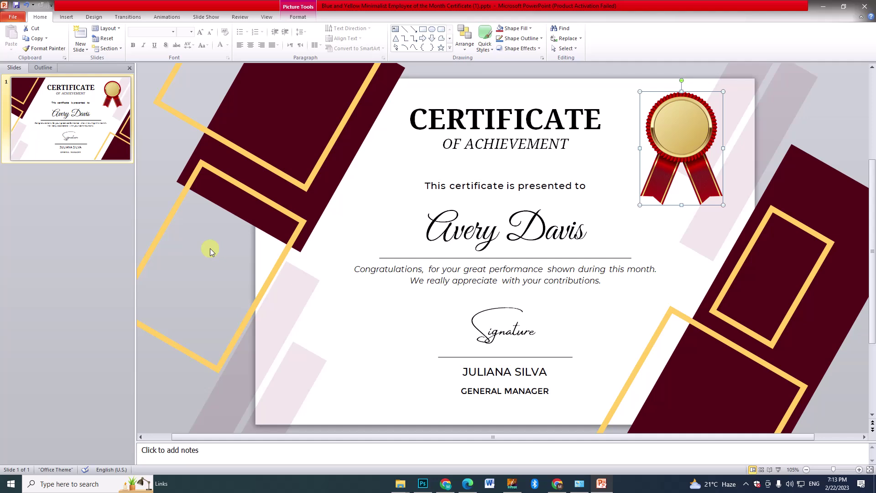
Set the EPSON printer to Standard Quality, A4 210 x 297 mm, landscape, and return to the slide.
key("ctrl+p")
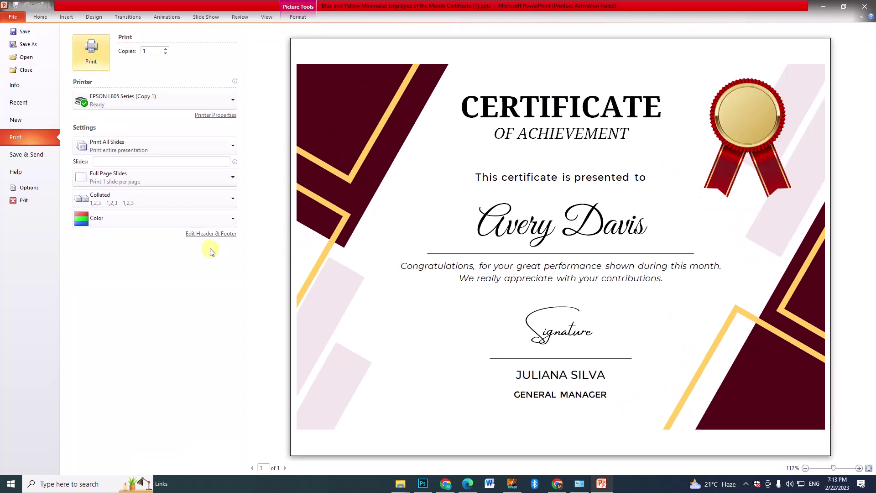
left_click(214, 115)
left_click(71, 75)
left_click(187, 54)
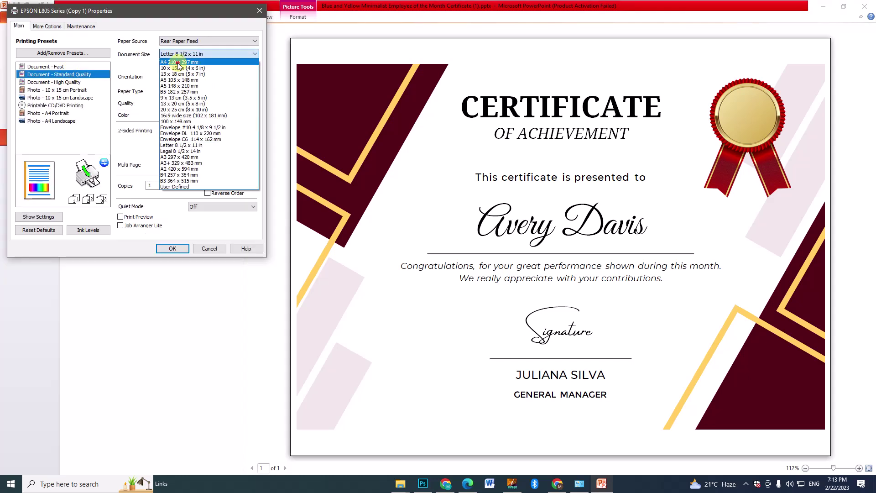
left_click(191, 60)
left_click(202, 77)
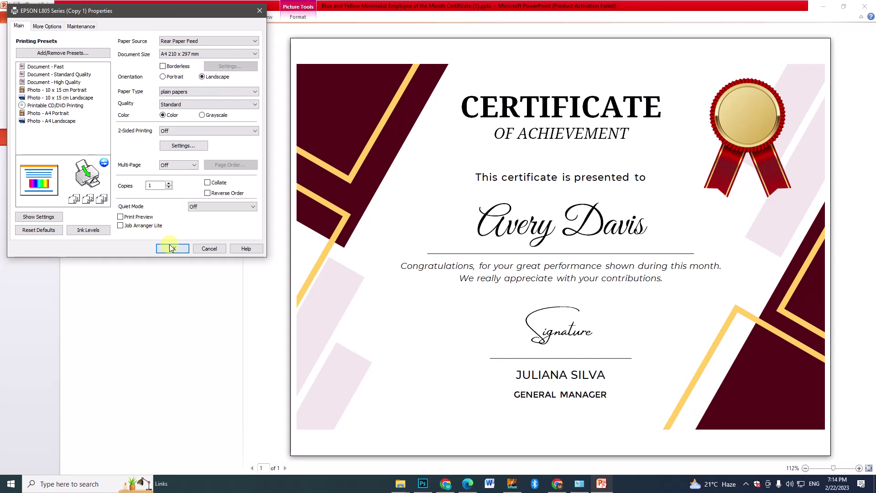
left_click(172, 249)
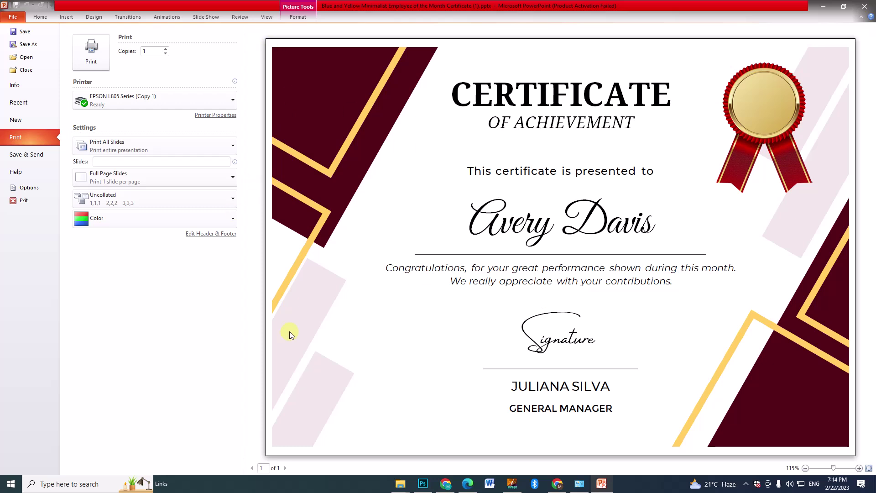
left_click(4, 20)
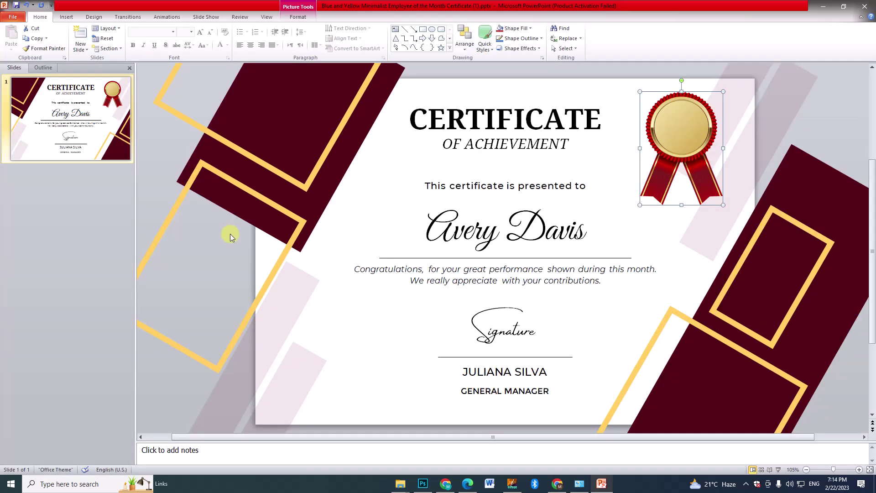
Close the first template without saving and open the ninth certificate presentation.
left_click(865, 6)
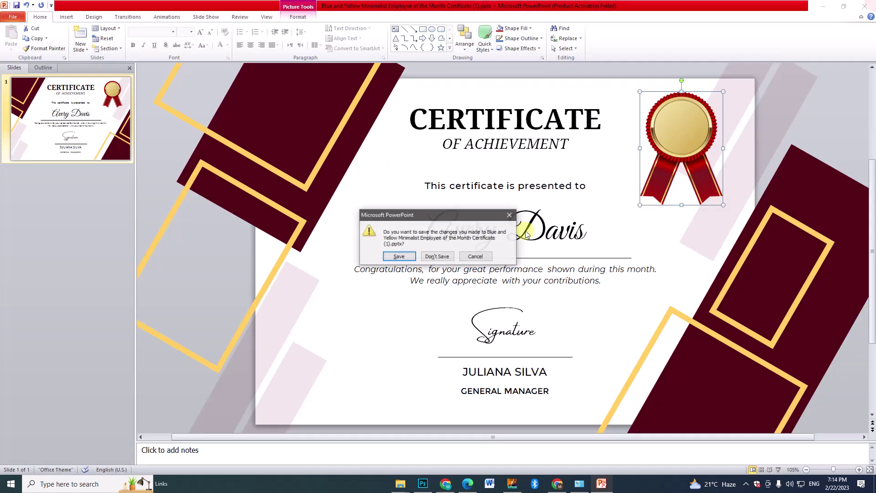
left_click(438, 256)
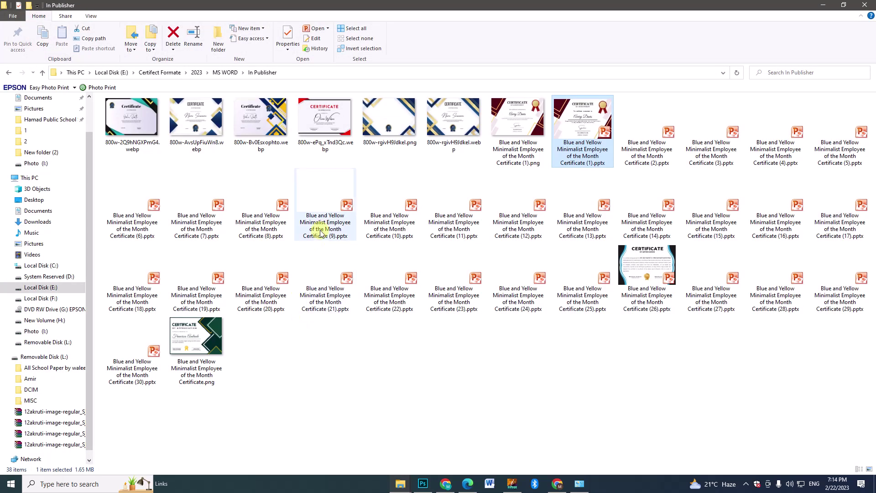
left_click(325, 211)
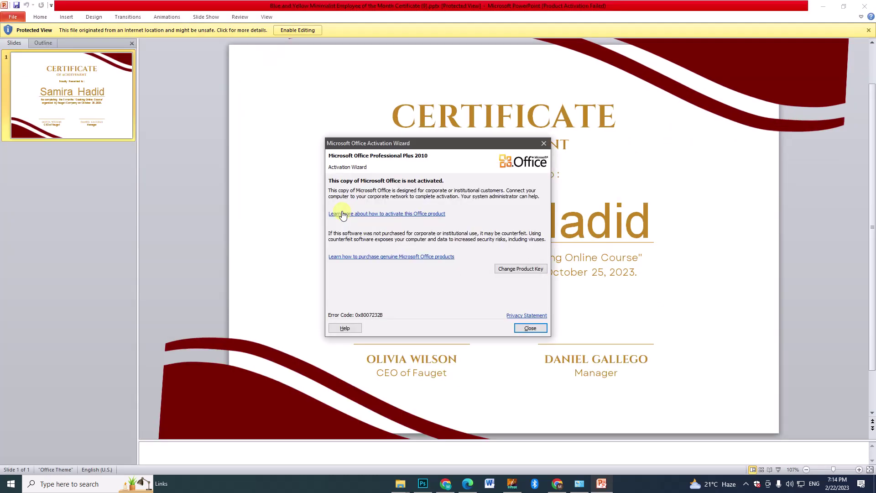
Enable editing to view the wavy achievement certificate, then close it and return to MS WORD.
key("Escape")
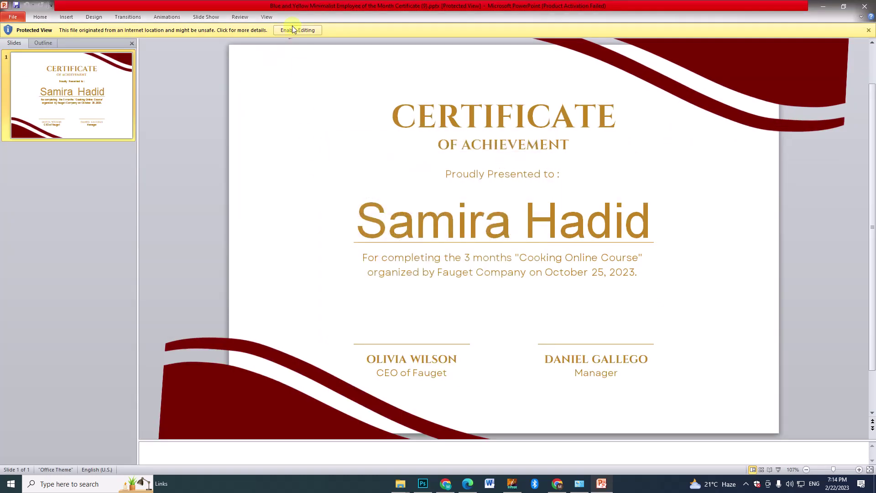
left_click(299, 30)
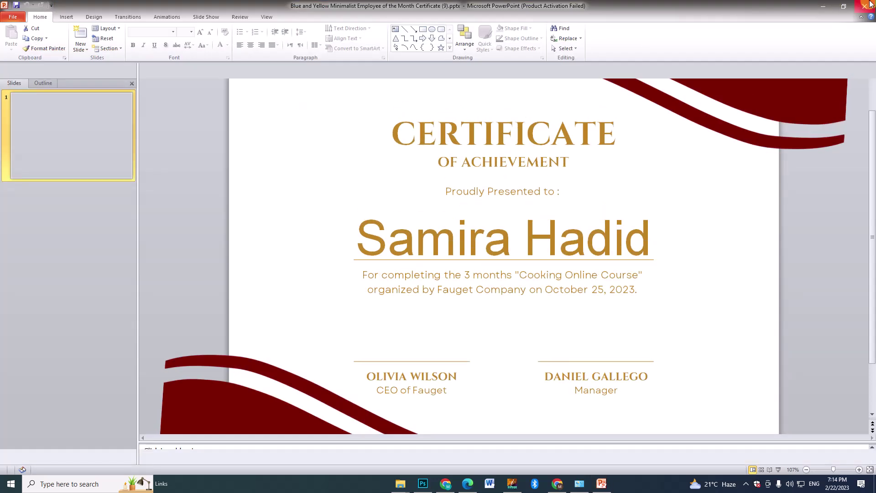
left_click(864, 5)
left_click(601, 362)
key("BackSpace")
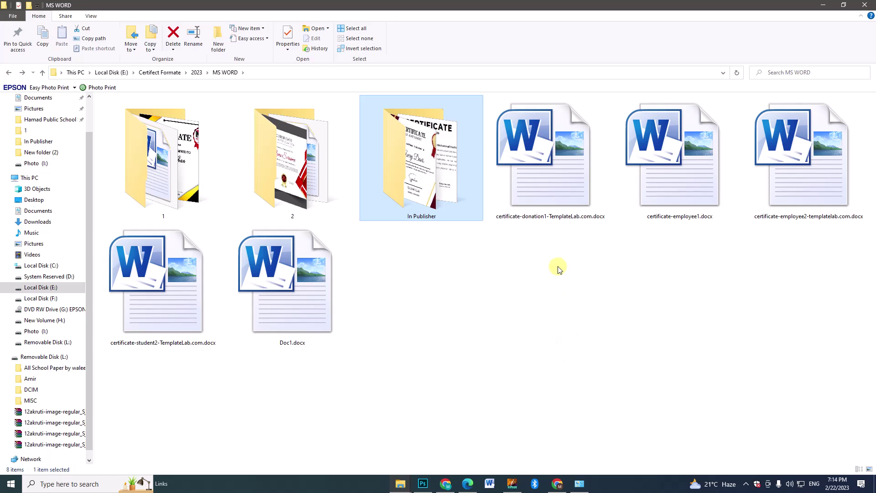
Open certificate-donation1, undo the accidental line-graphic move, and close it without saving.
left_click(568, 292)
left_click(562, 194)
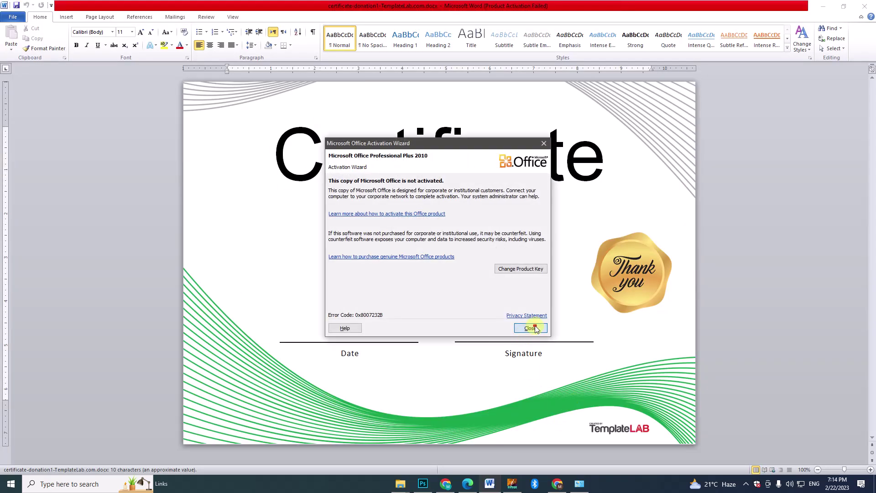
left_click(525, 329)
left_click(593, 271)
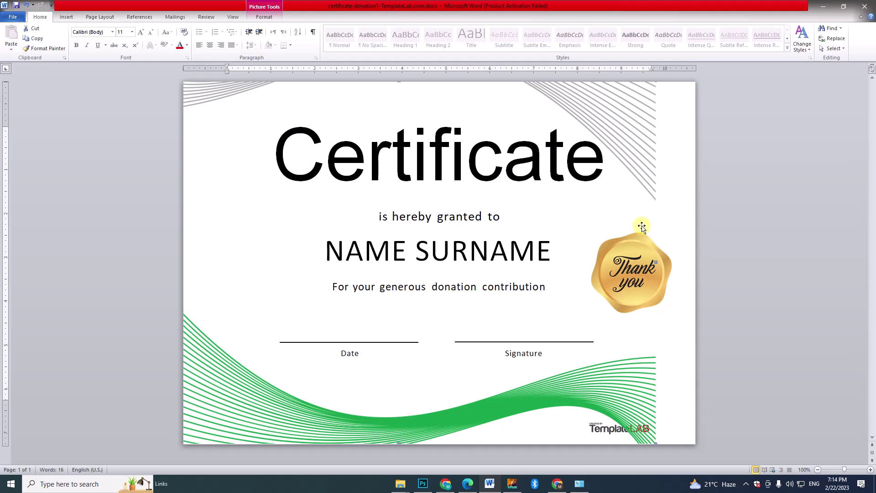
key("ctrl+z")
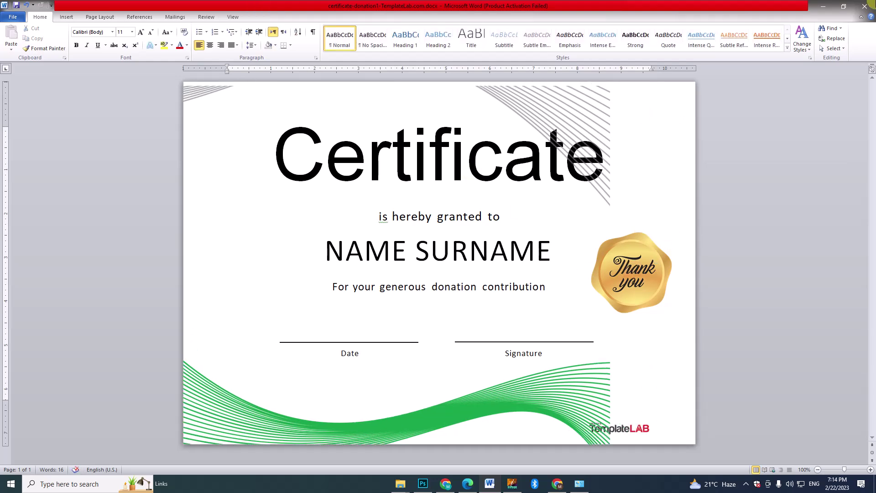
key("alt+F4")
left_click(433, 253)
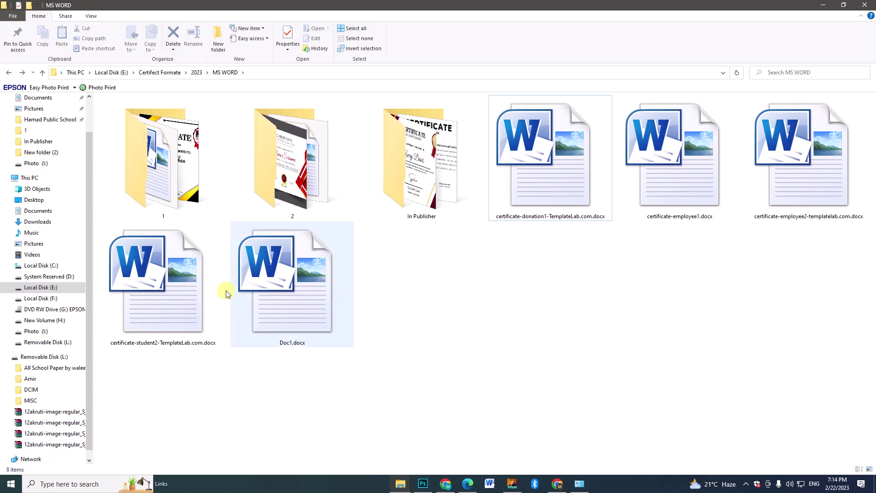
Open the certificate-student2 template to review it, then close Word.
left_click(211, 293)
double_click(210, 291)
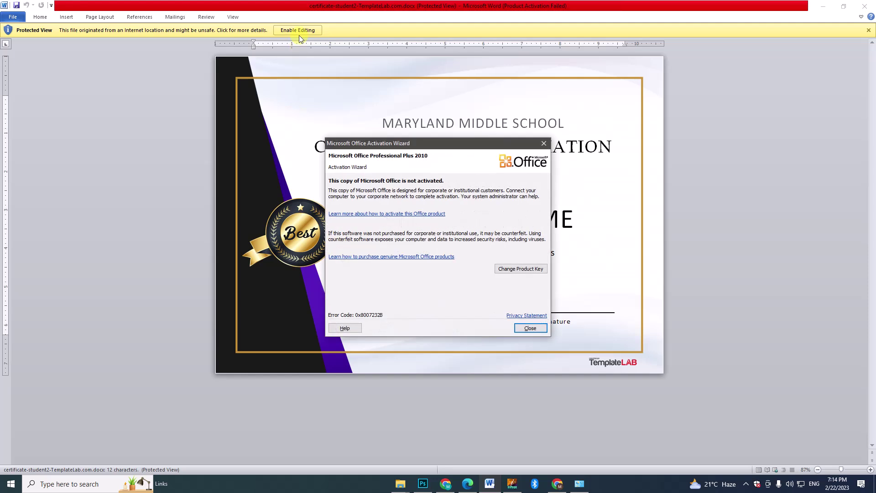
left_click(530, 328)
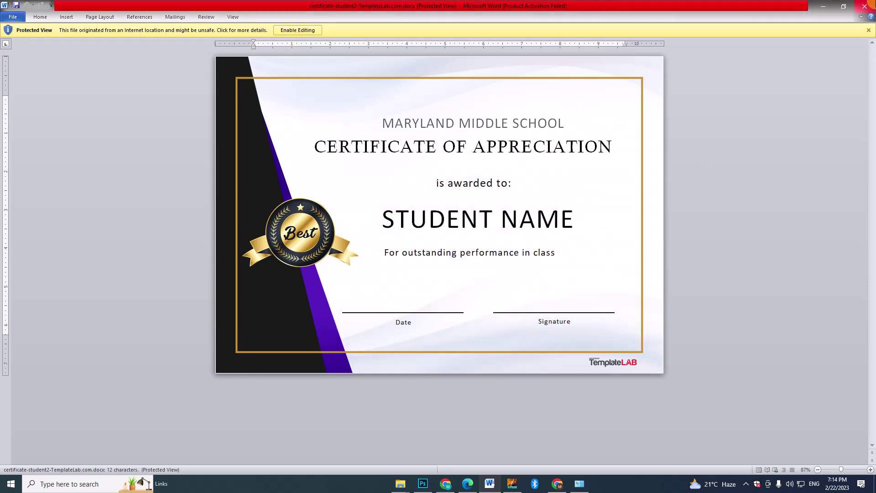
left_click(865, 5)
left_click(426, 304)
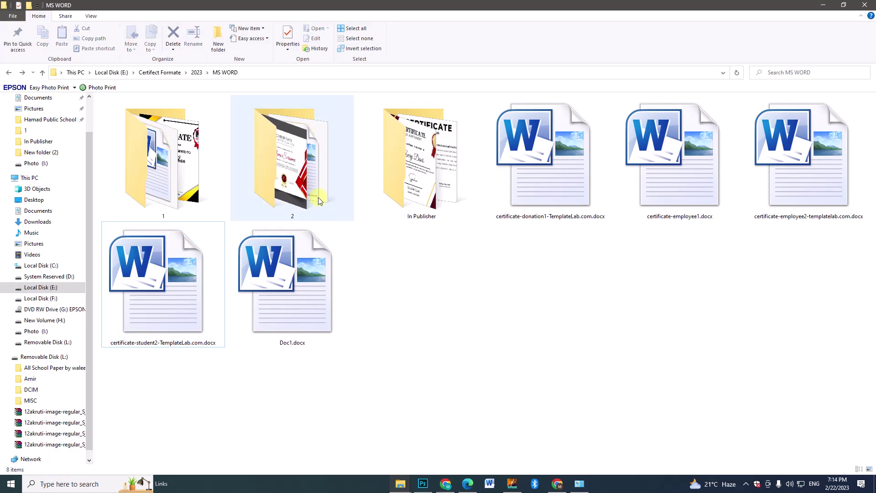
Open Certificate (8).pptx from In Publisher, view the participation certificate, then close it.
left_click(462, 303)
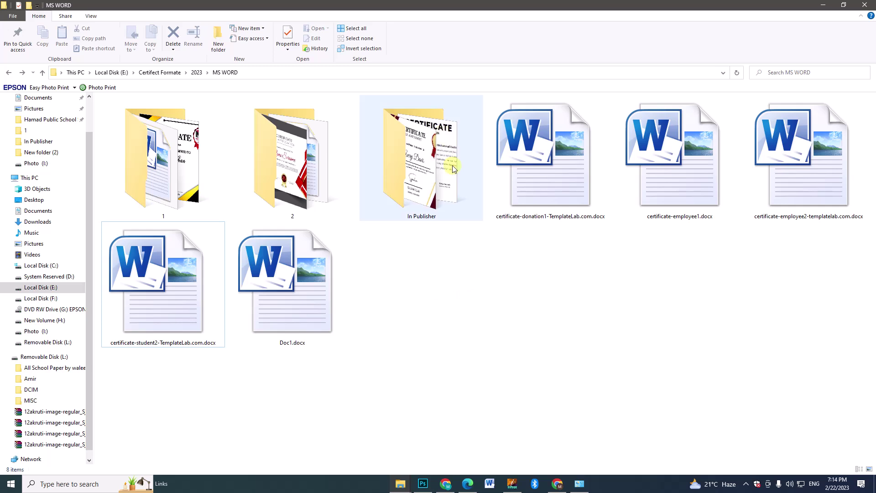
double_click(450, 164)
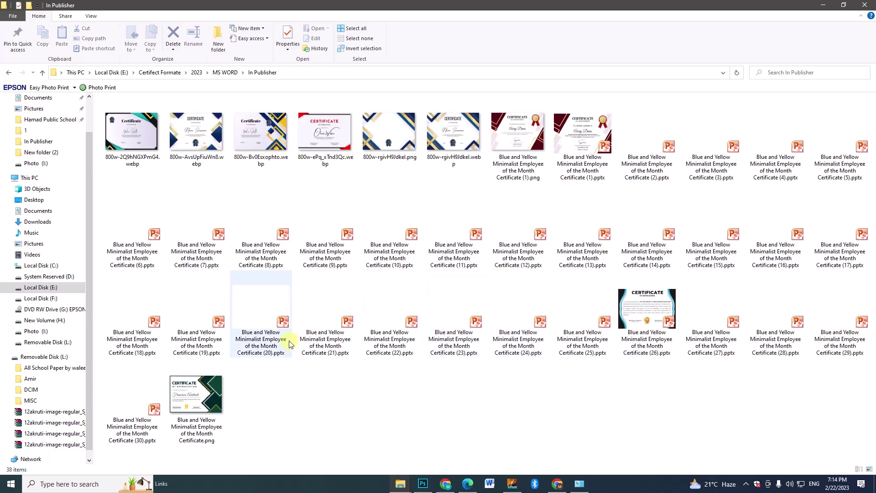
double_click(257, 250)
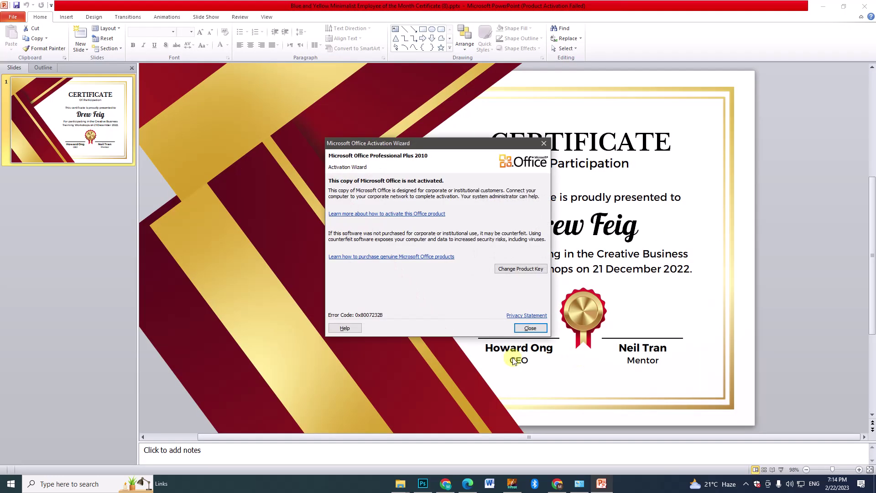
left_click(524, 328)
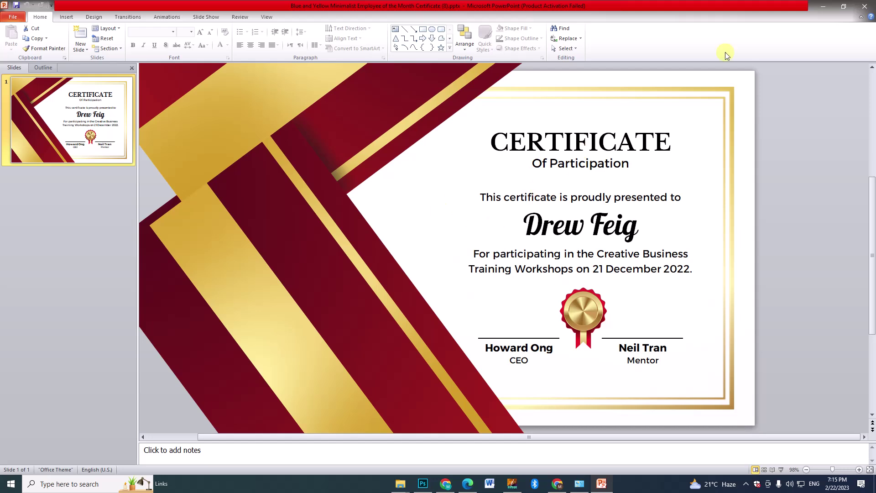
left_click(864, 5)
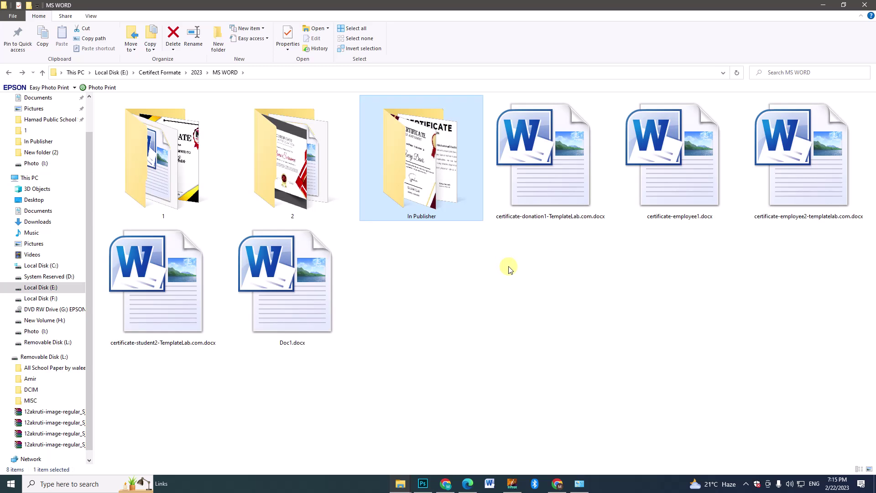
Go up to Certifect Formate and open Certificate of Appreciation 13.docx, dismissing the activation warning.
key("BackSpace")
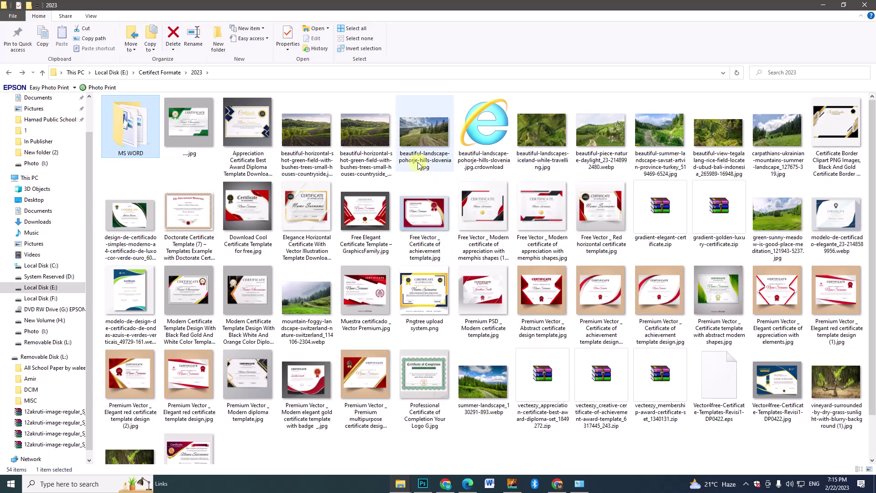
key("BackSpace")
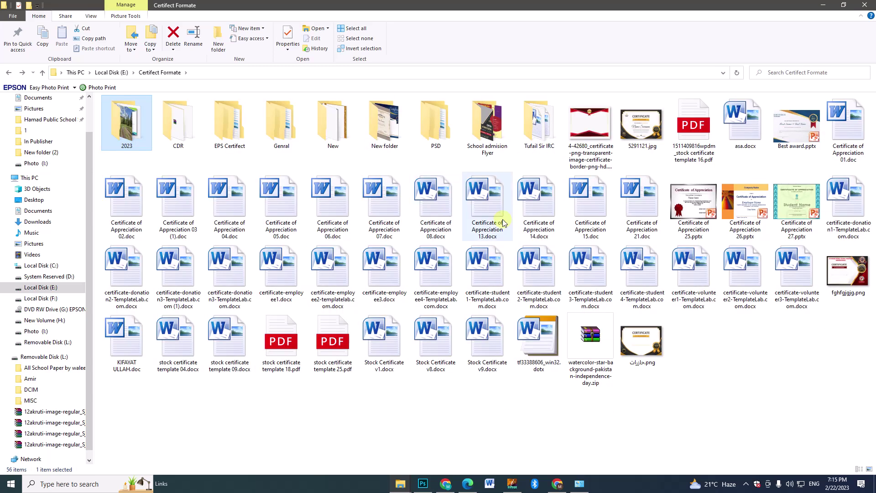
left_click(490, 207)
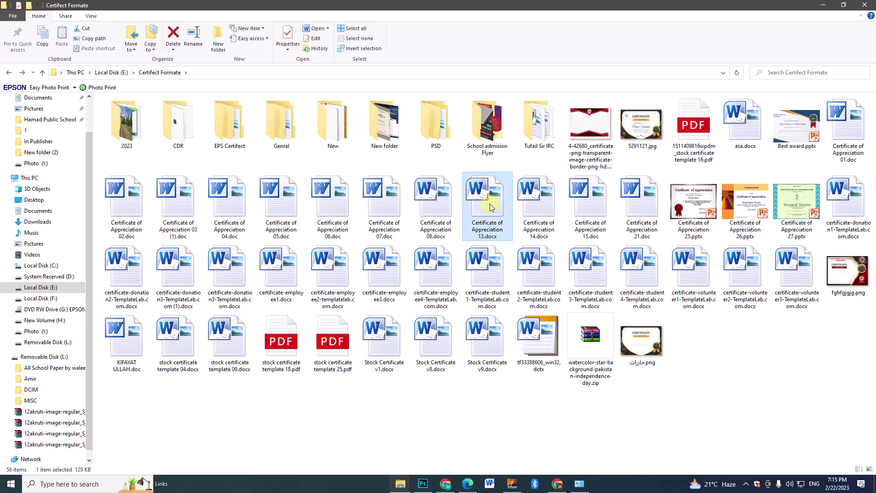
double_click(489, 208)
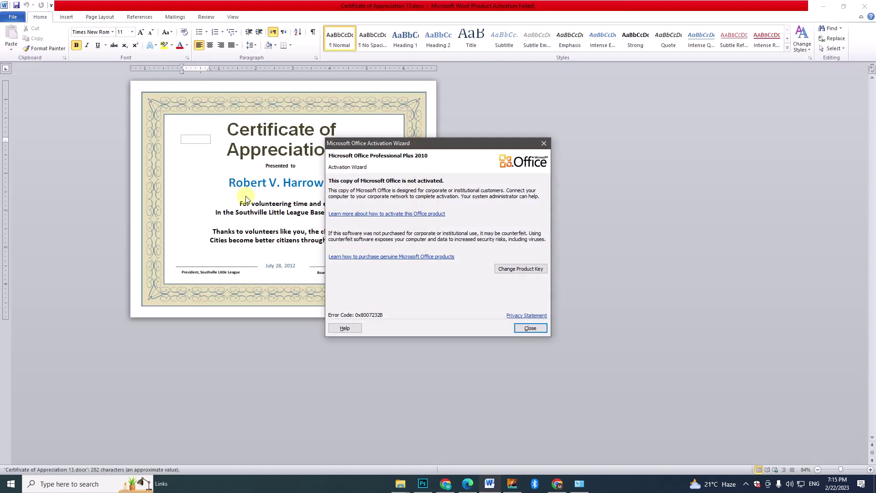
left_click(532, 329)
left_click(865, 6)
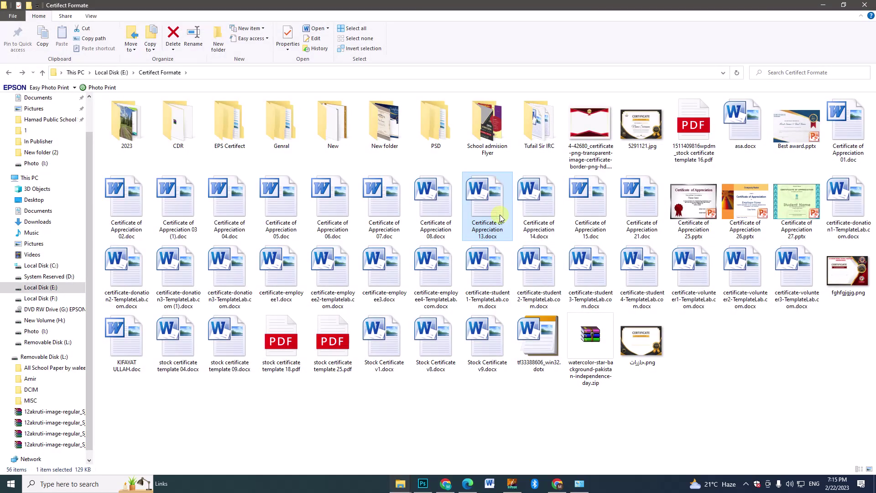
double_click(375, 146)
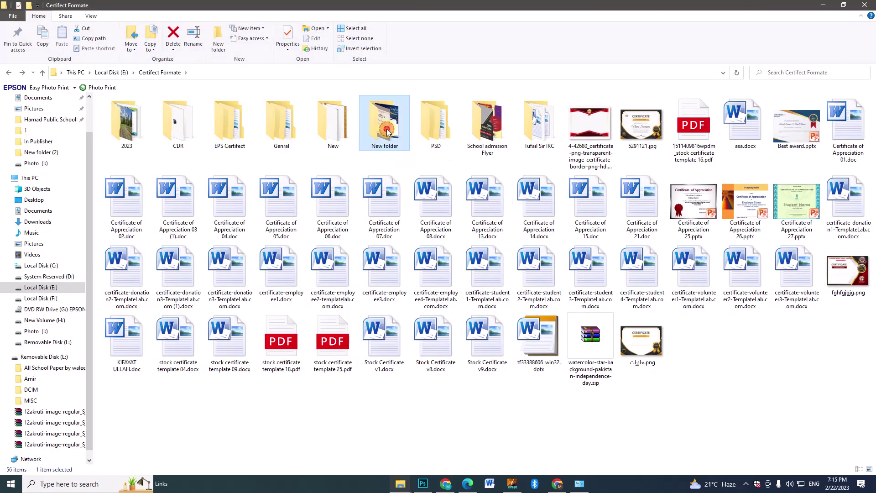
scroll(365, 236, "down", 1)
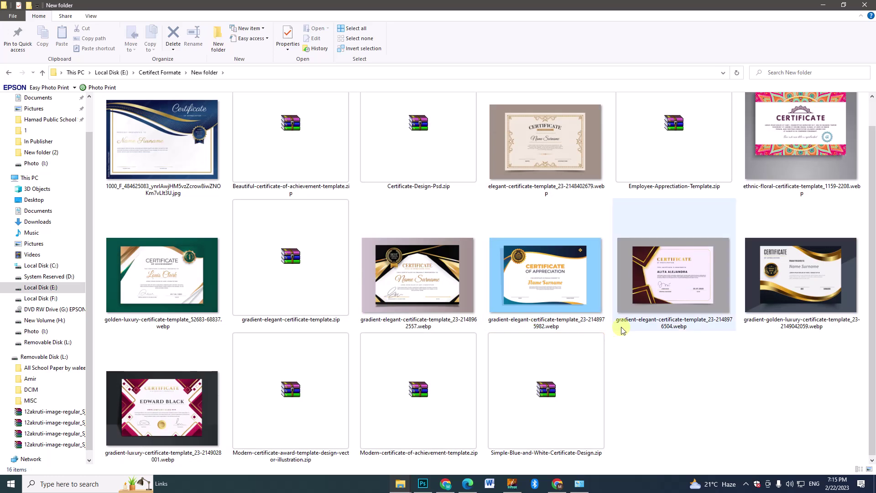
double_click(682, 289)
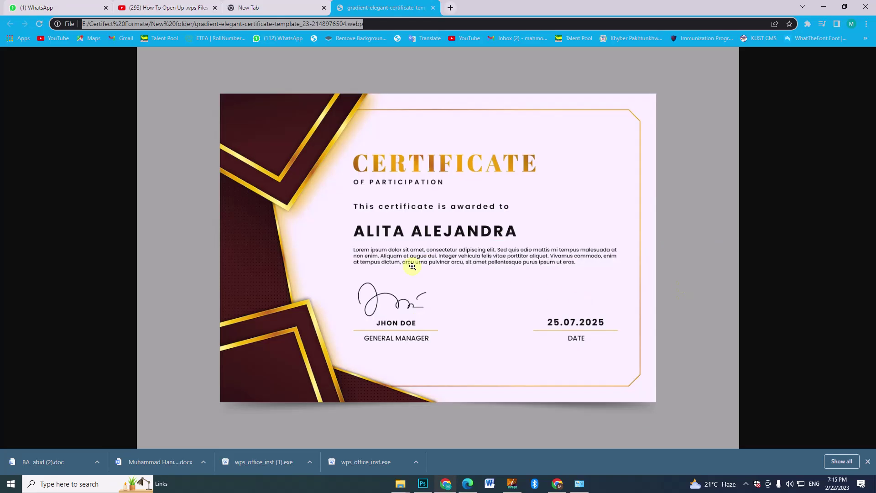
left_click(318, 160)
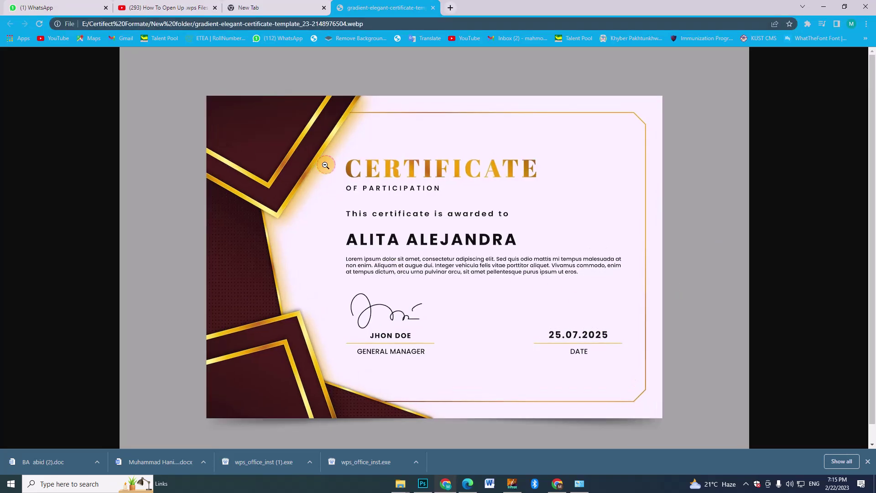
left_click(433, 7)
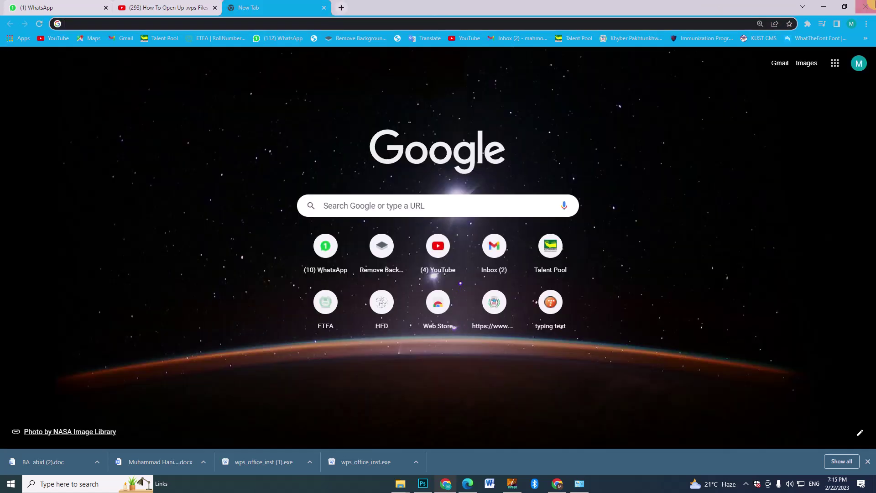
left_click(824, 5)
left_click(562, 288)
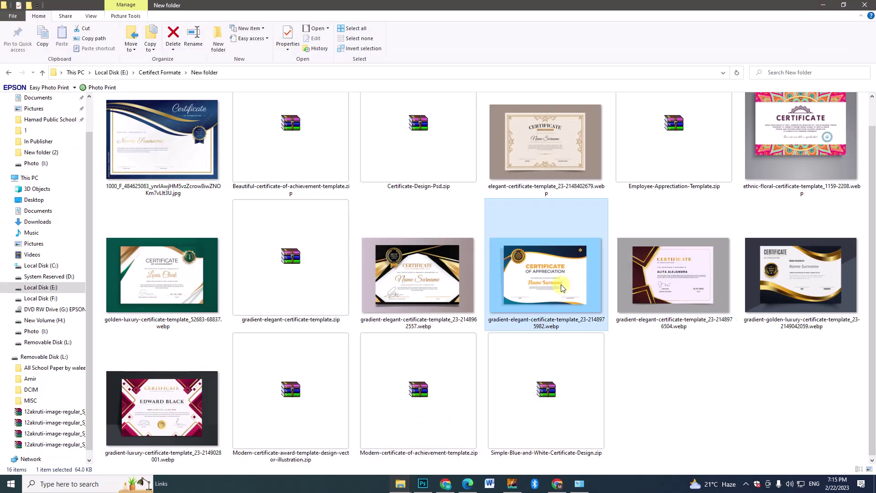
scroll(561, 287, "up", 1)
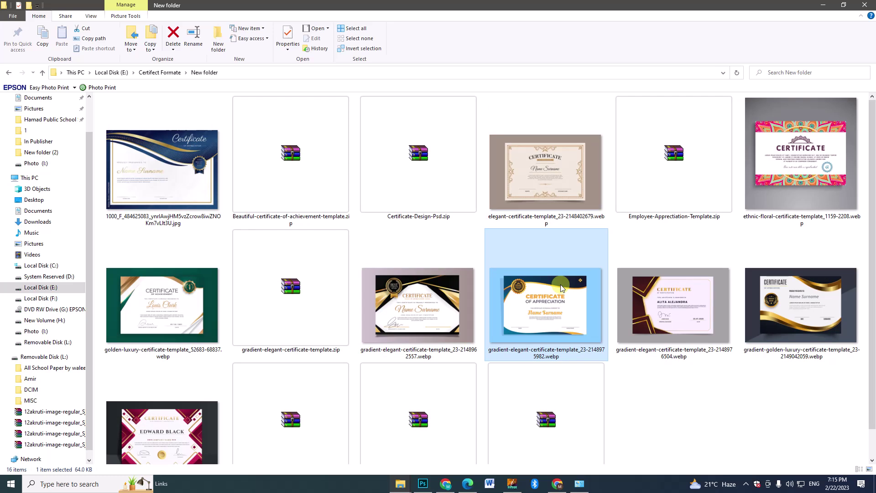
key("BackSpace")
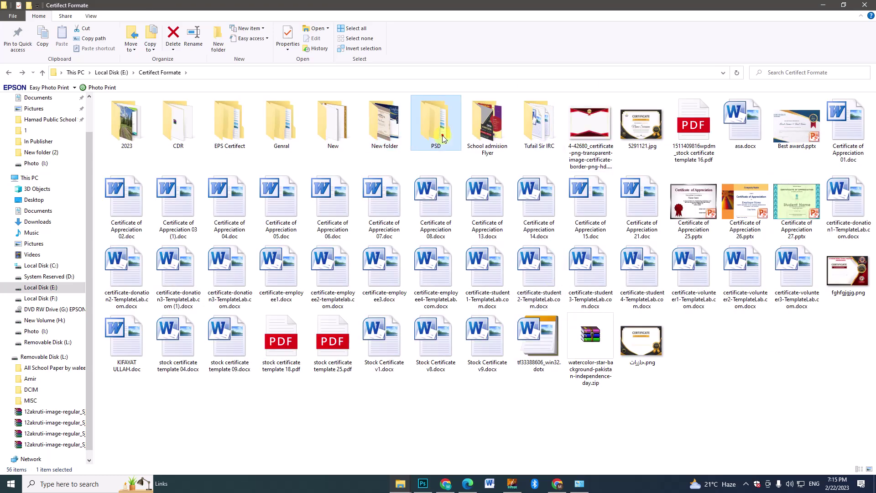
Open the blue-gold diploma template archive from PSD > In PSD.
double_click(459, 140)
left_click(303, 178)
double_click(303, 178)
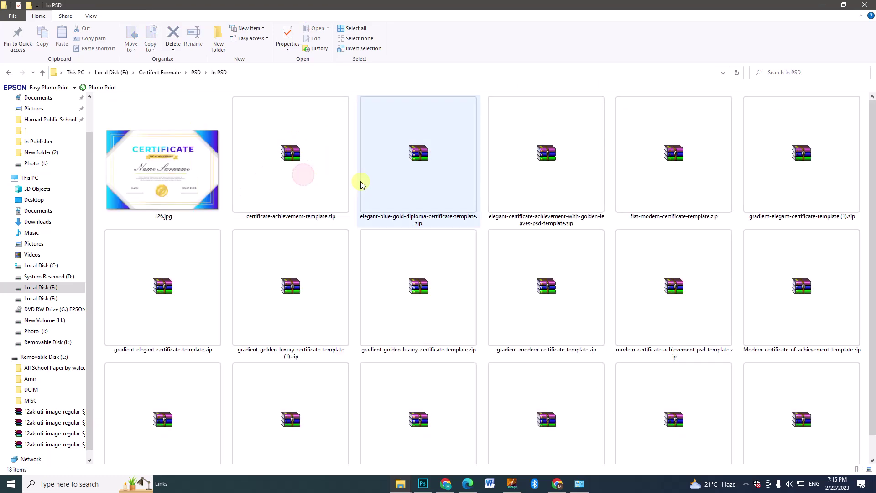
left_click(424, 187)
double_click(423, 186)
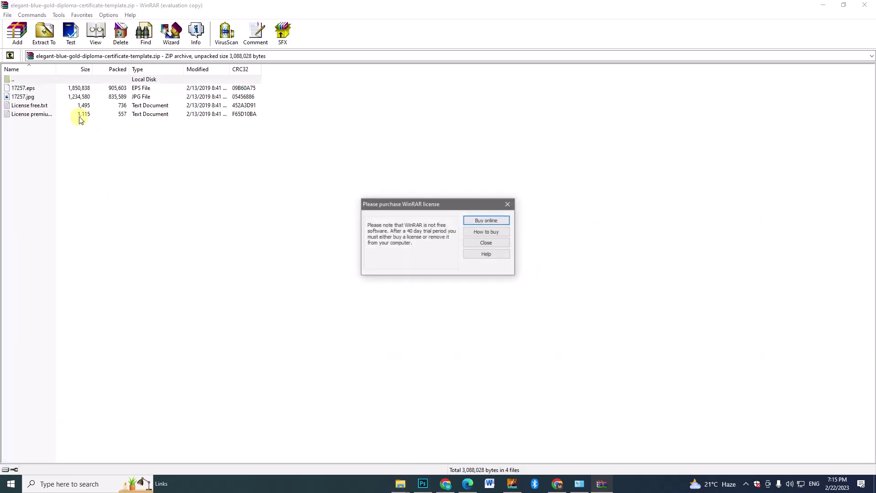
left_click(514, 208)
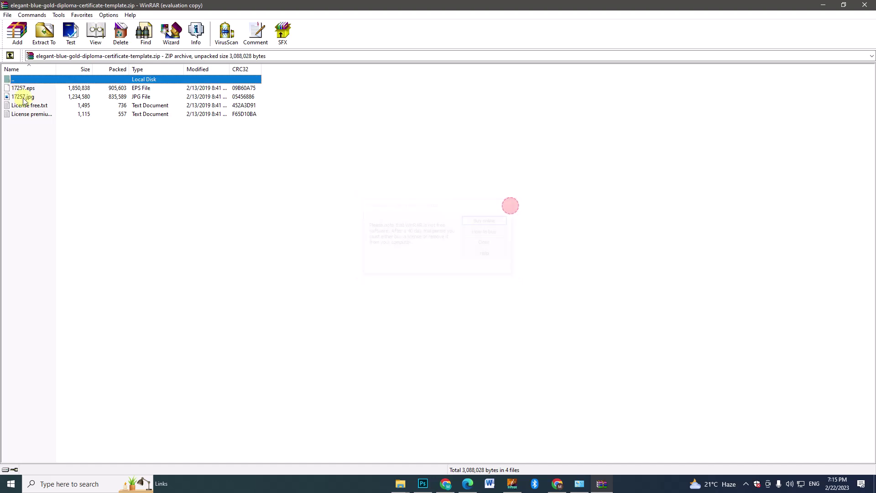
View 17257.jpg in Photos and zoom in on the gold 2020 AWARD seal.
left_click(21, 96)
double_click(21, 97)
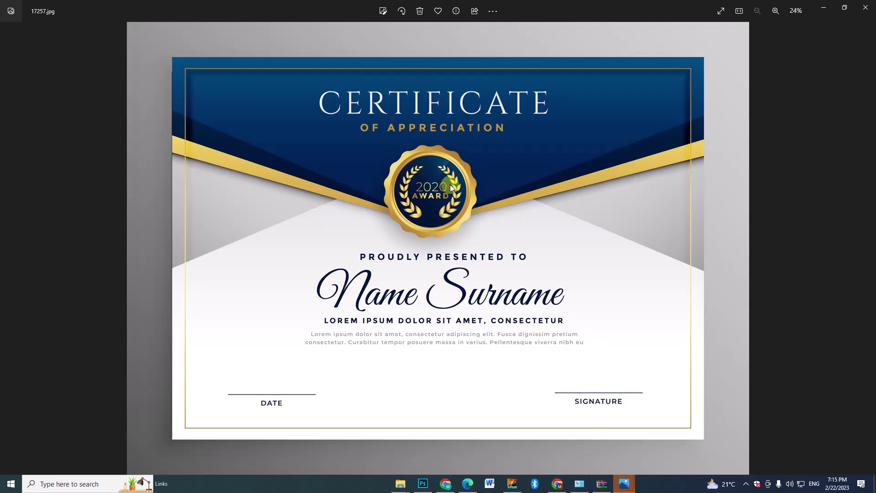
scroll(540, 224, "up", 2)
scroll(518, 196, "up", 3)
scroll(476, 182, "up", 2)
scroll(476, 183, "up", 3)
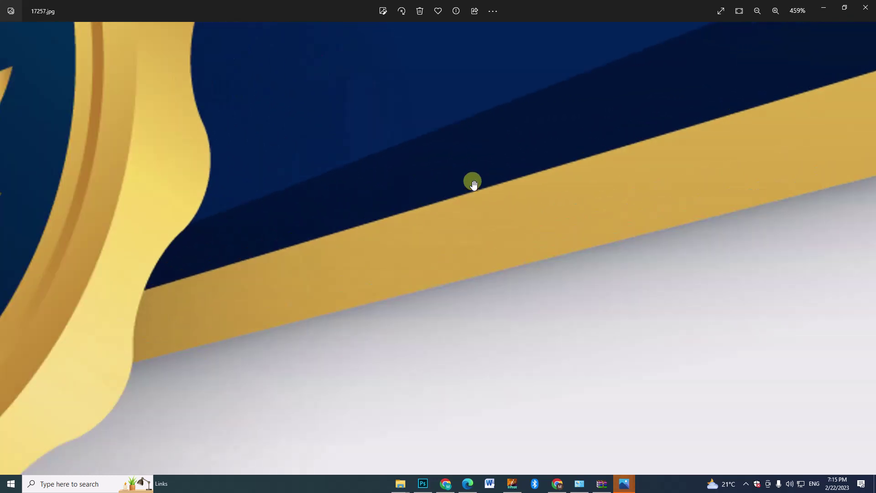
scroll(474, 183, "up", 3)
scroll(473, 184, "up", 3)
scroll(469, 185, "up", 2)
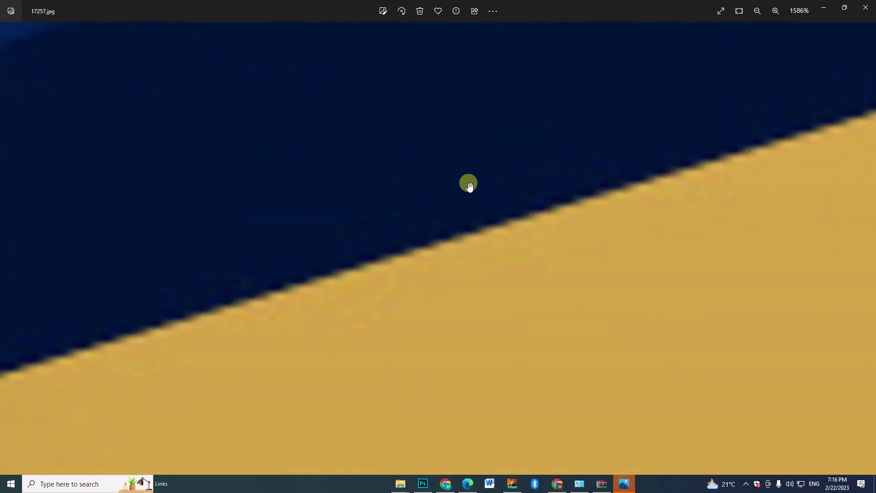
scroll(484, 196, "up", 1)
scroll(495, 221, "up", 2)
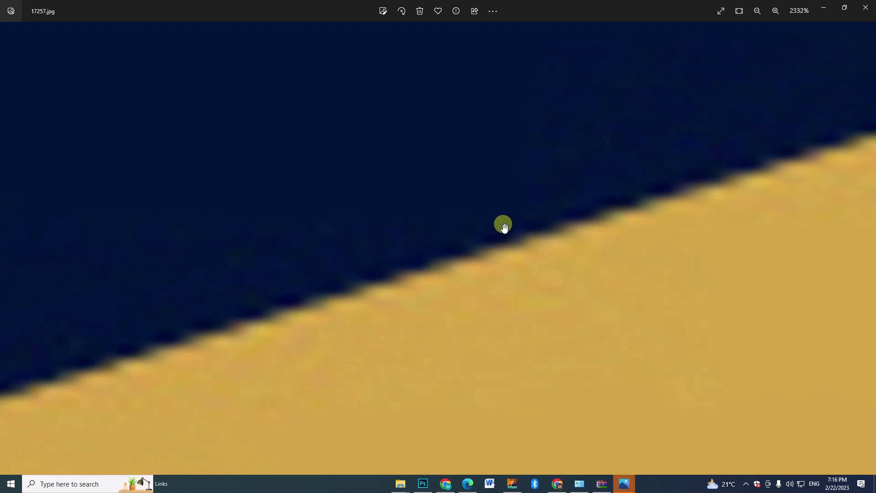
scroll(504, 226, "down", 5)
scroll(503, 226, "down", 5)
scroll(504, 227, "down", 4)
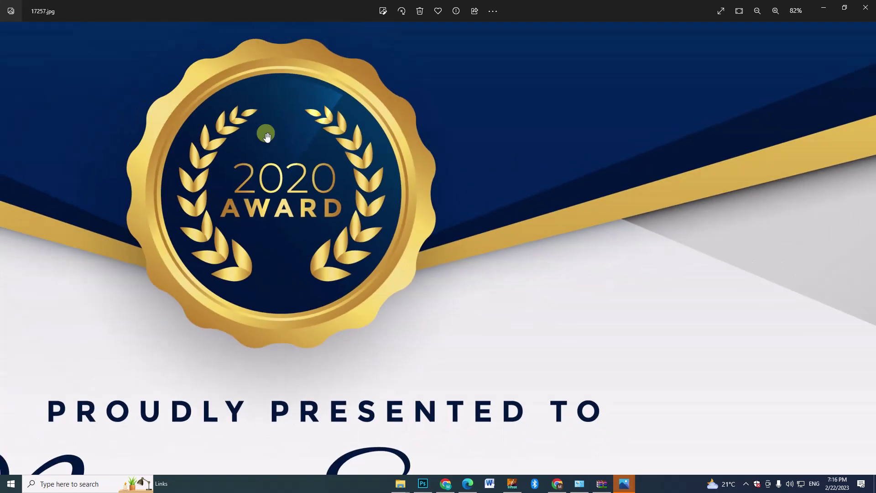
scroll(318, 249, "up", 2)
scroll(333, 258, "up", 2)
scroll(341, 242, "up", 2)
scroll(343, 244, "down", 10)
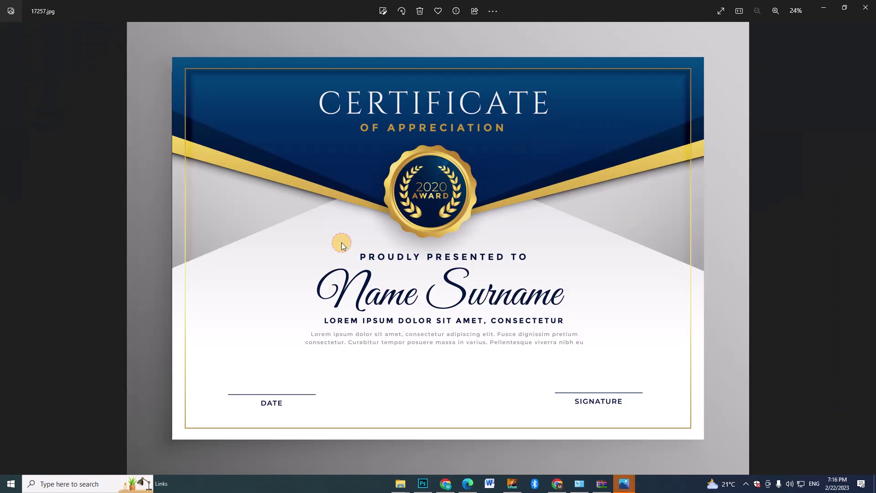
Close the 17257.jpg image to return to the In PSD folder.
left_click(865, 7)
key("Return")
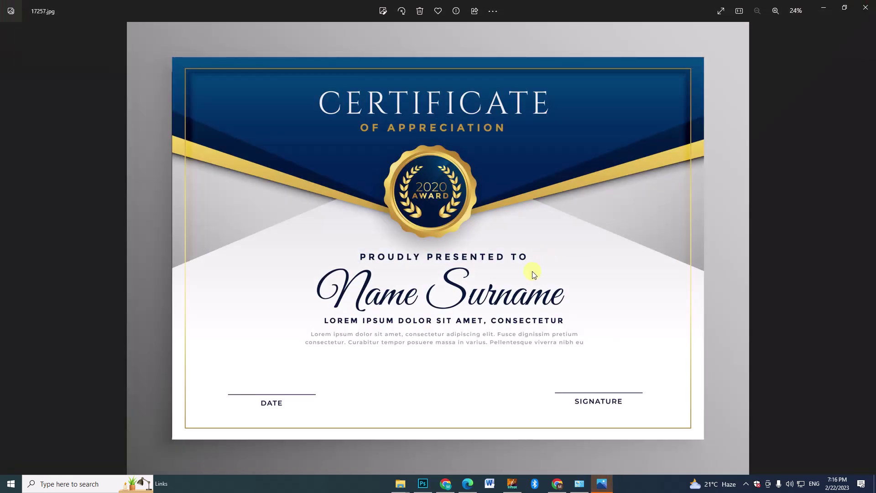
left_click(865, 7)
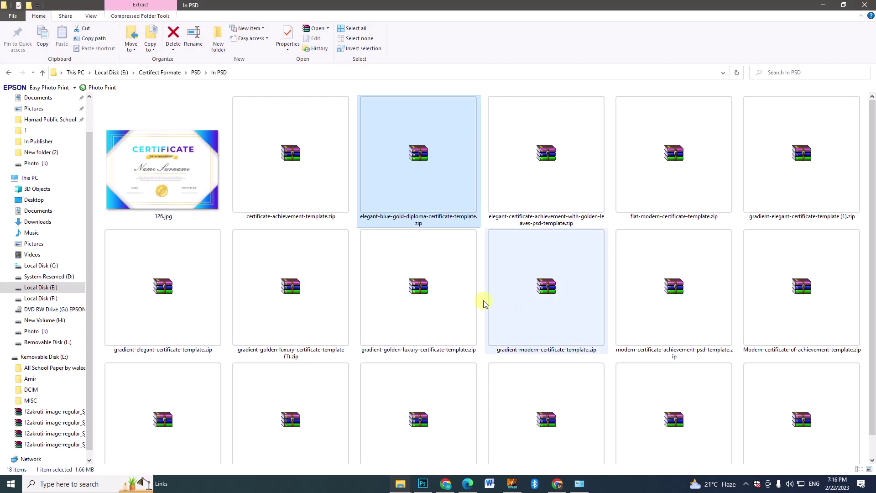
Preview 5527353.jpg from gradient-modern-certificate-template.zip, then close the image and archive.
double_click(538, 321)
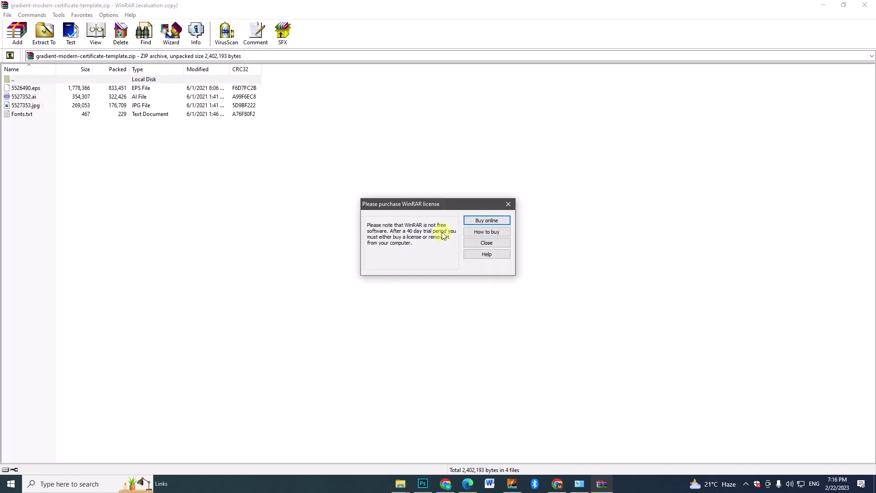
left_click(509, 204)
double_click(26, 106)
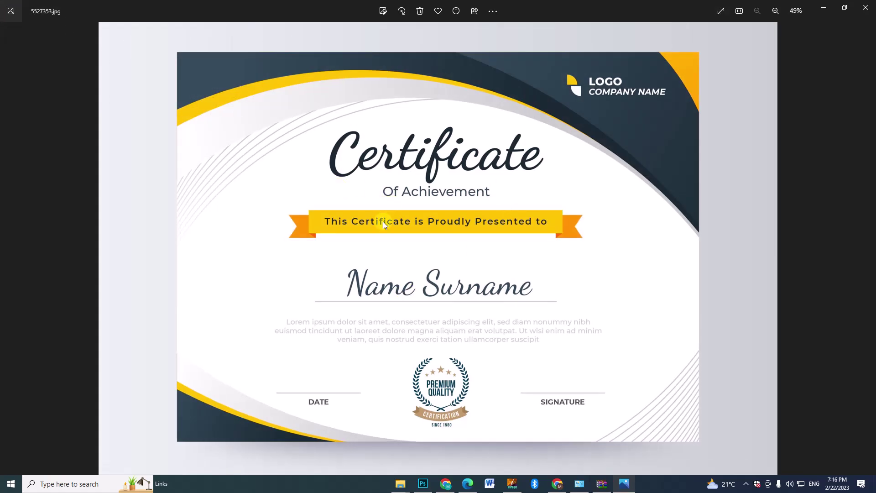
scroll(382, 221, "up", 2)
scroll(398, 194, "up", 2)
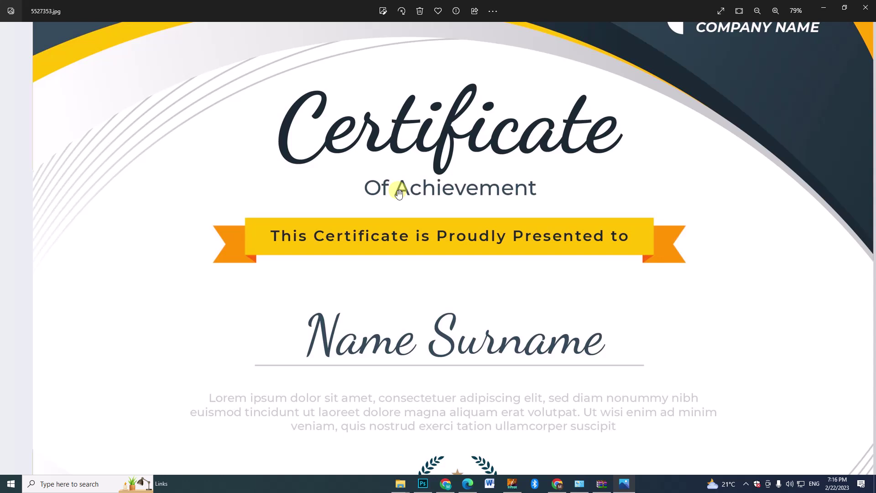
scroll(399, 194, "down", 2)
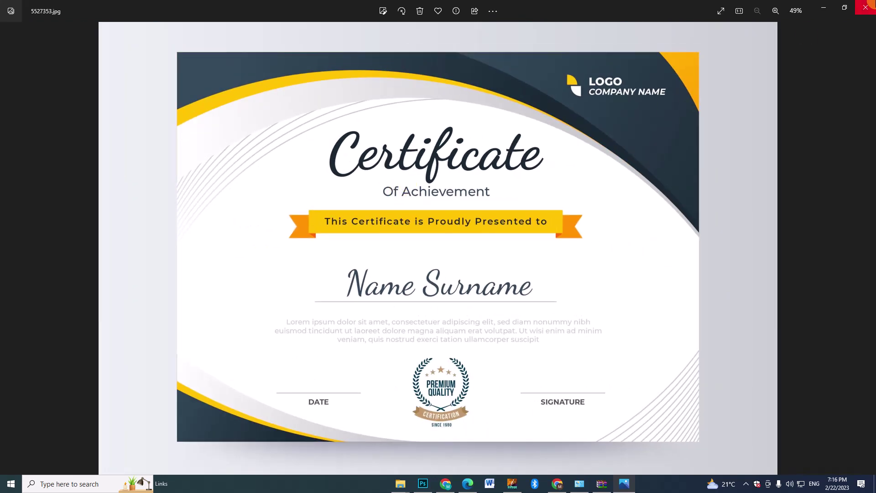
left_click(866, 6)
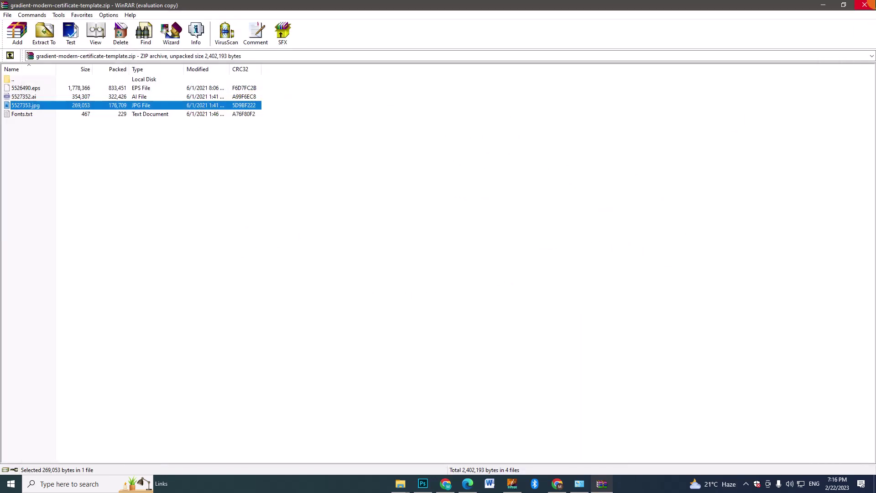
left_click(865, 5)
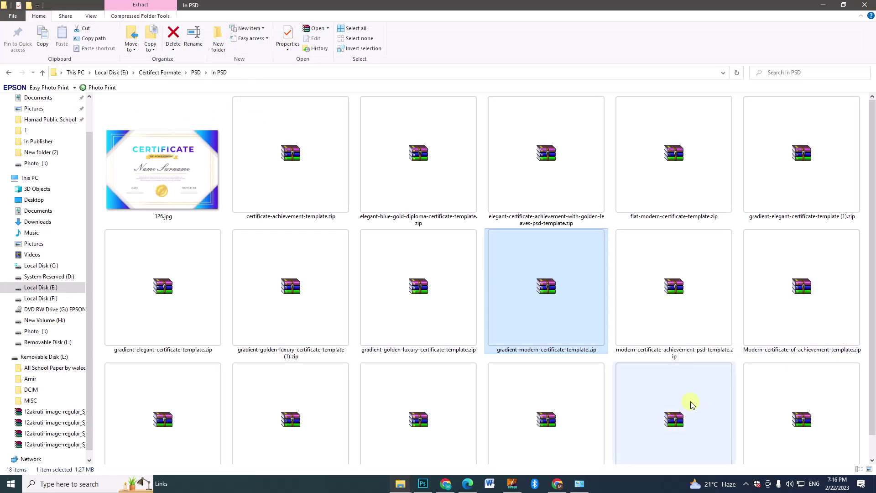
scroll(691, 405, "down", 1)
Open 6097650.jpg from the modern-employee-month-certificate archive in Photos.
double_click(421, 406)
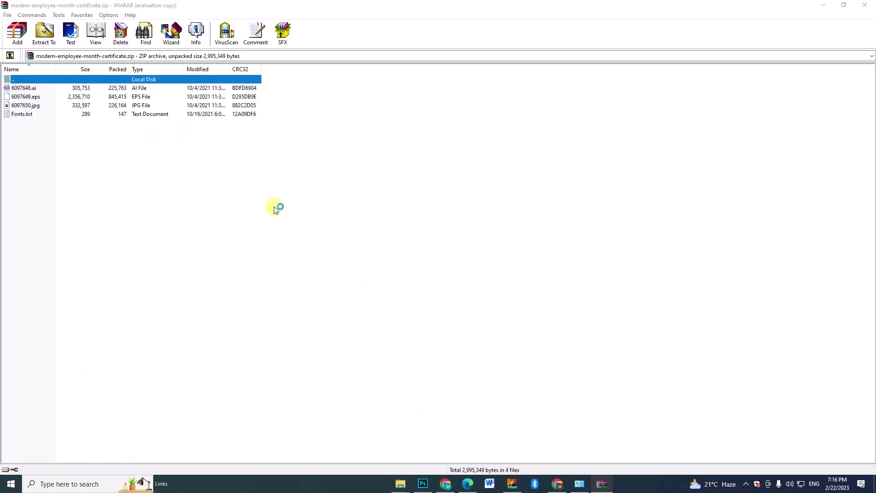
left_click(596, 95)
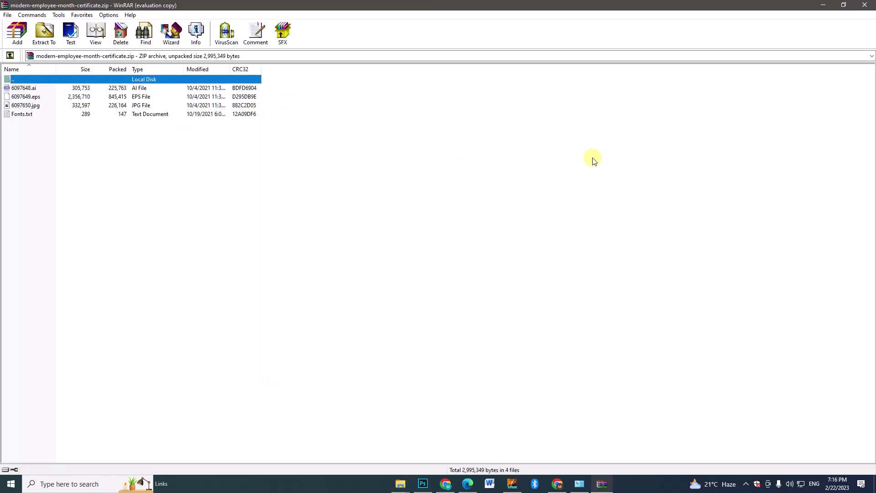
left_click(25, 107)
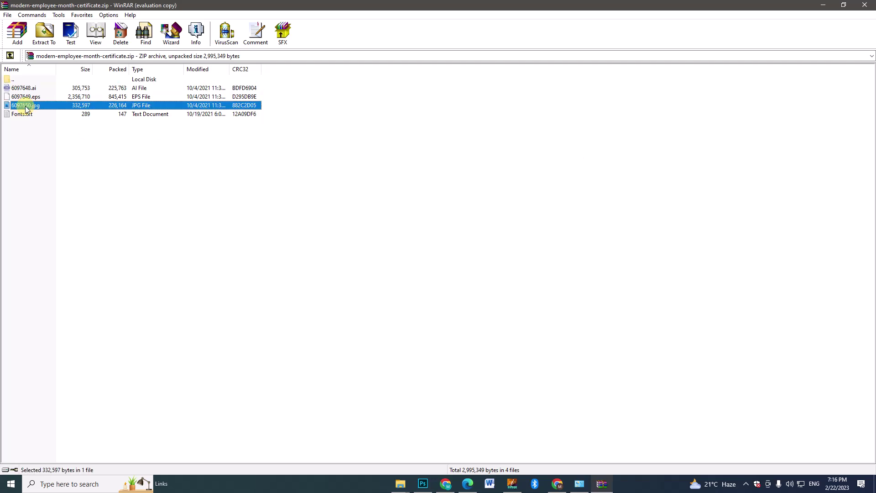
left_click(133, 172)
right_click(30, 109)
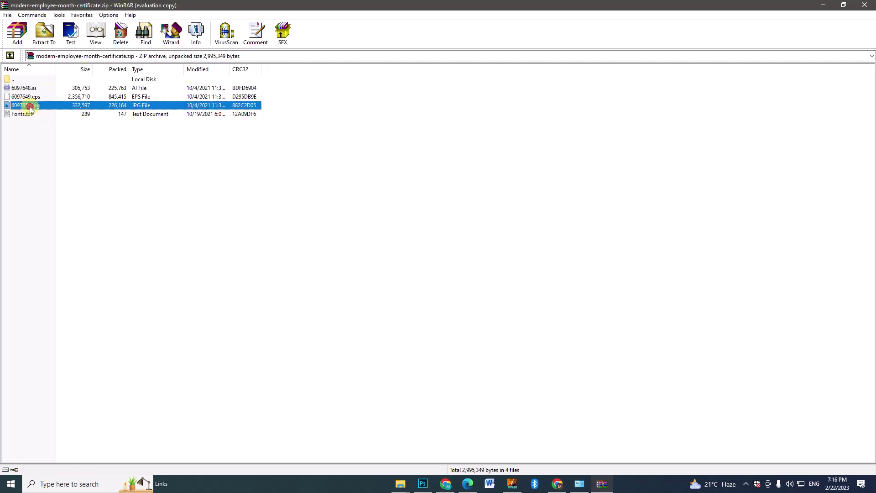
double_click(31, 108)
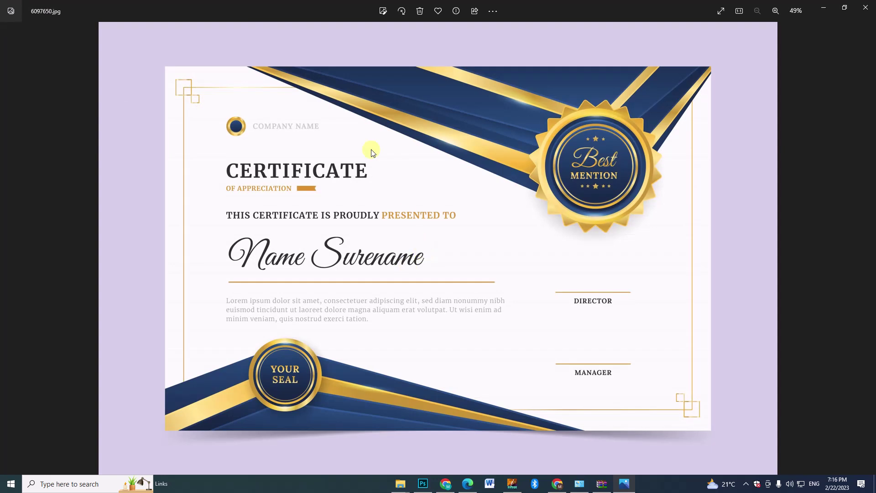
Zoom around the employee-month certificate, then close the image and its archive.
scroll(357, 170, "up", 2)
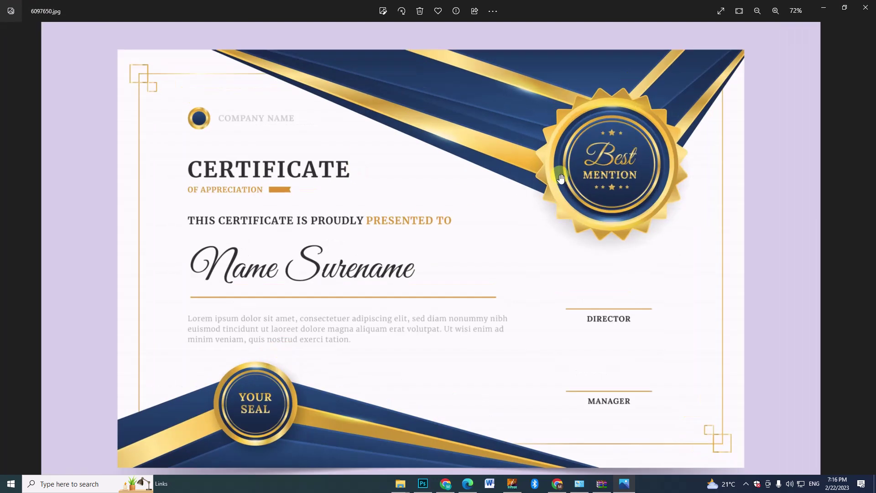
scroll(573, 150, "up", 3)
scroll(512, 274, "up", 1)
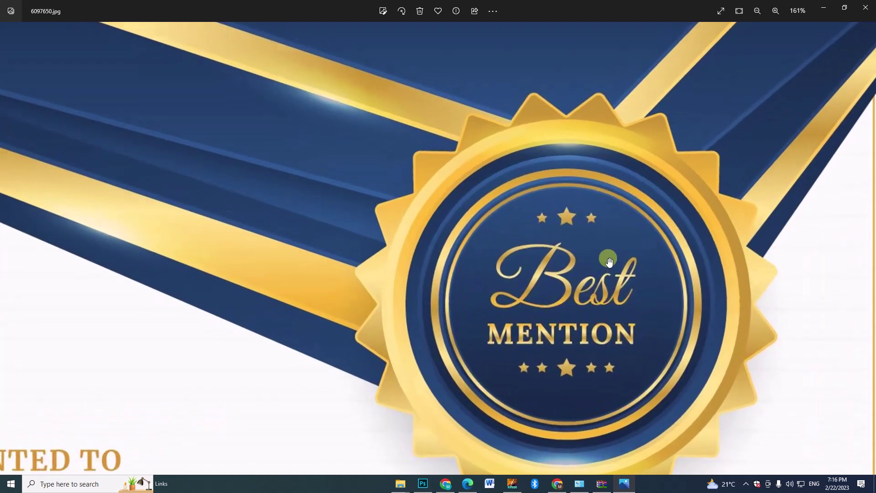
scroll(506, 266, "up", 1)
scroll(522, 285, "down", 3)
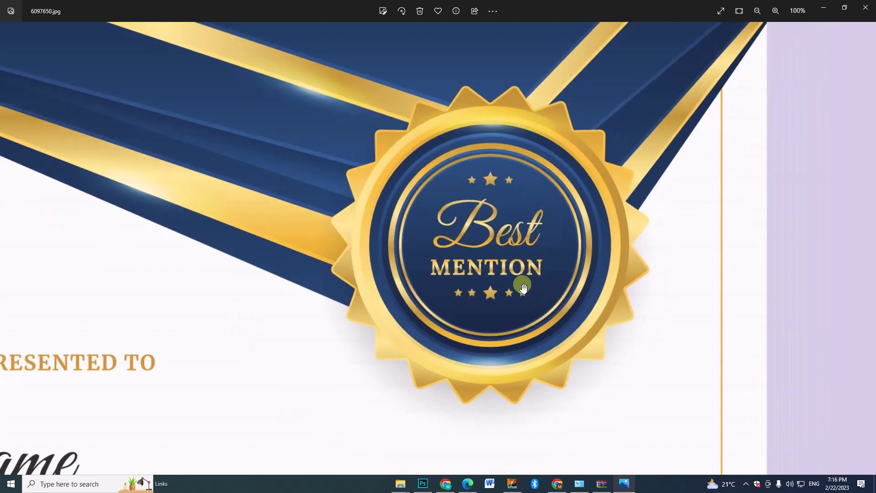
scroll(284, 254, "up", 3)
scroll(319, 307, "up", 4)
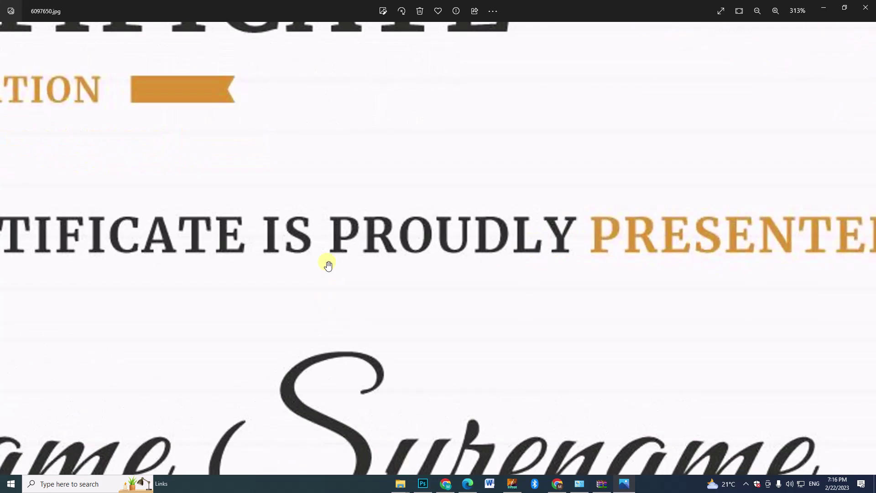
scroll(327, 260, "up", 4)
scroll(352, 242, "up", 3)
scroll(372, 234, "up", 2)
scroll(356, 224, "up", 2)
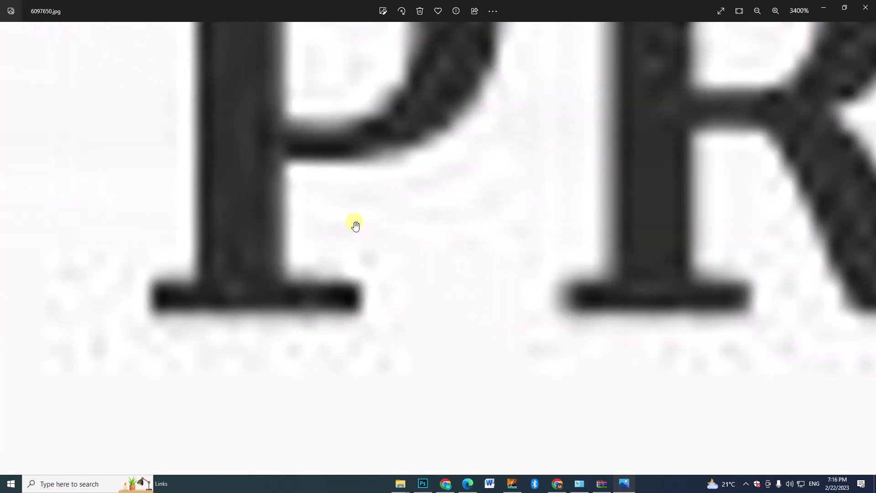
scroll(354, 222, "down", 3)
scroll(354, 221, "down", 6)
scroll(354, 222, "up", 2)
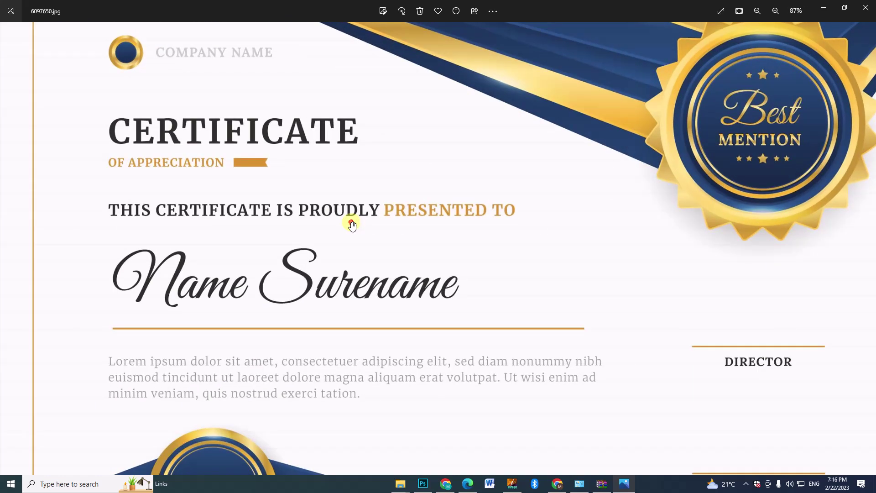
scroll(354, 221, "down", 2)
left_click(865, 7)
left_click(871, 5)
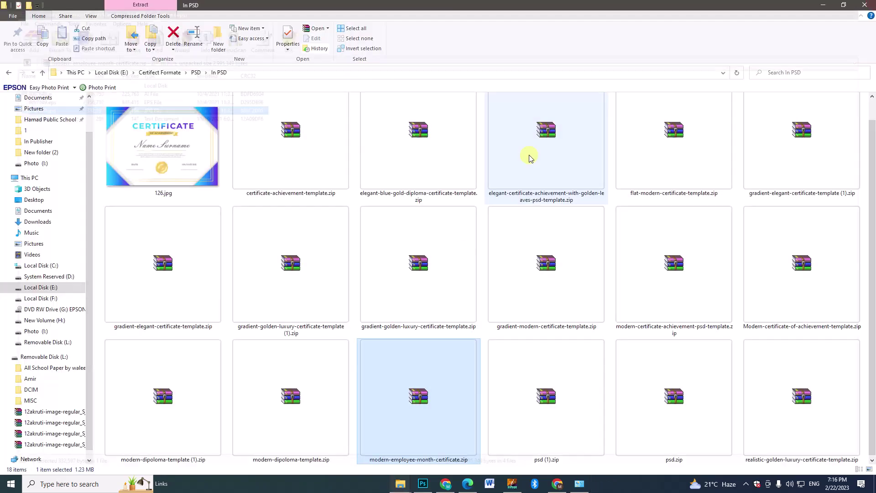
Preview the red 5523169.jpg from gradient-elegant-certificate-template.zip, then close it.
double_click(190, 271)
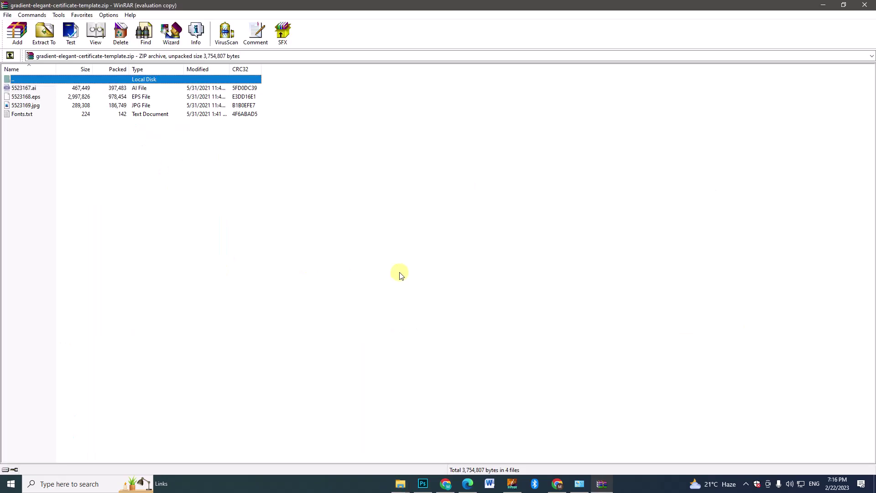
left_click(27, 109)
double_click(27, 109)
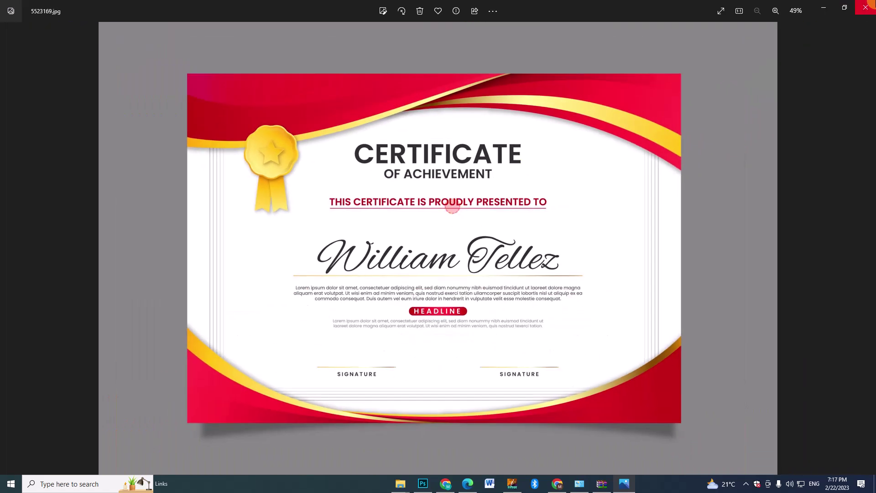
left_click(865, 8)
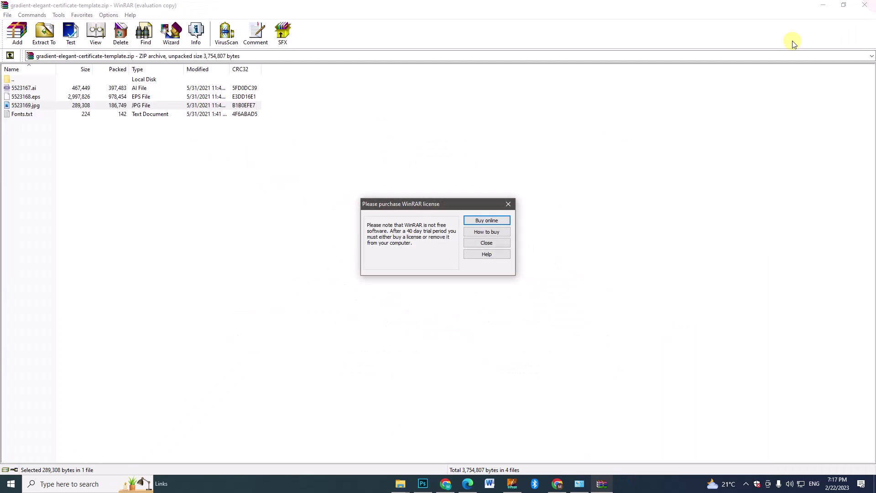
left_click(508, 203)
key("Escape")
Go up from In PSD through PSD to the Certifect Formate folder.
left_click(524, 248)
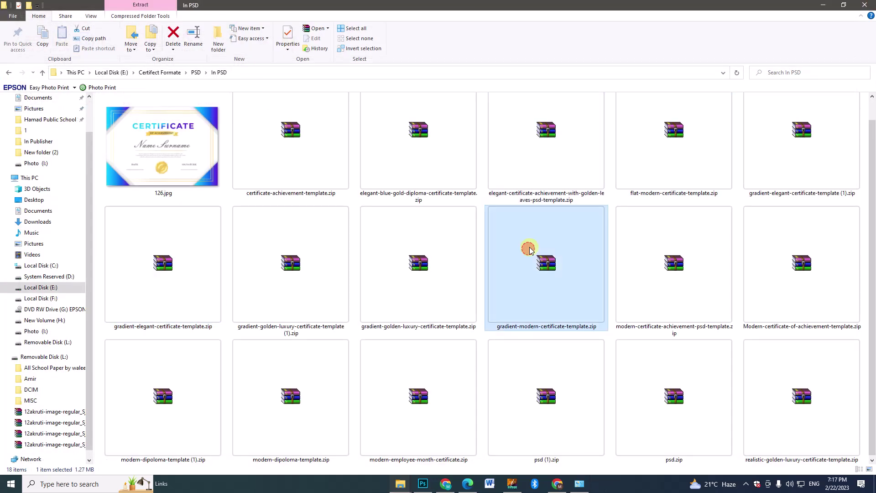
key("BackSpace")
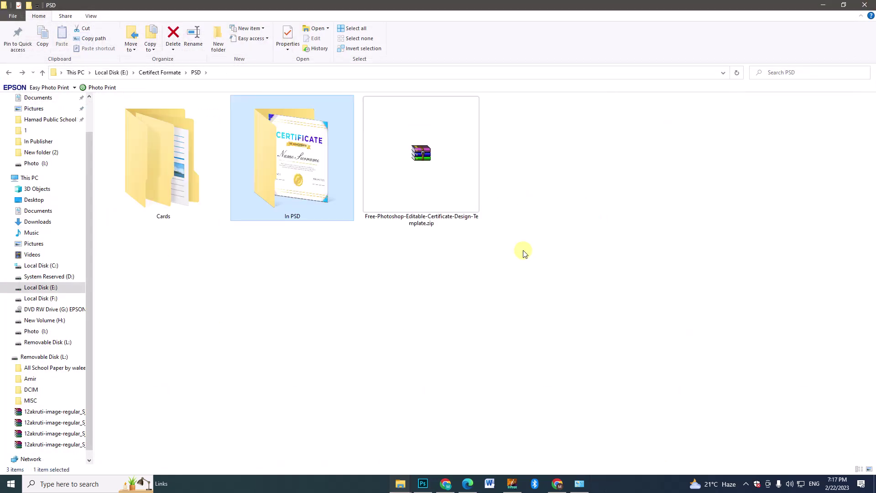
key("BackSpace")
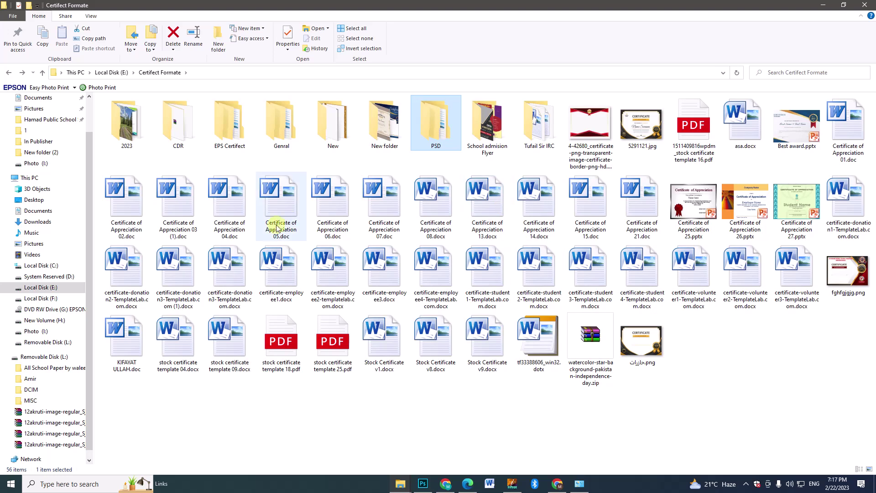
Open 04.jpg full size from CDR > photoshop psd.
double_click(176, 137)
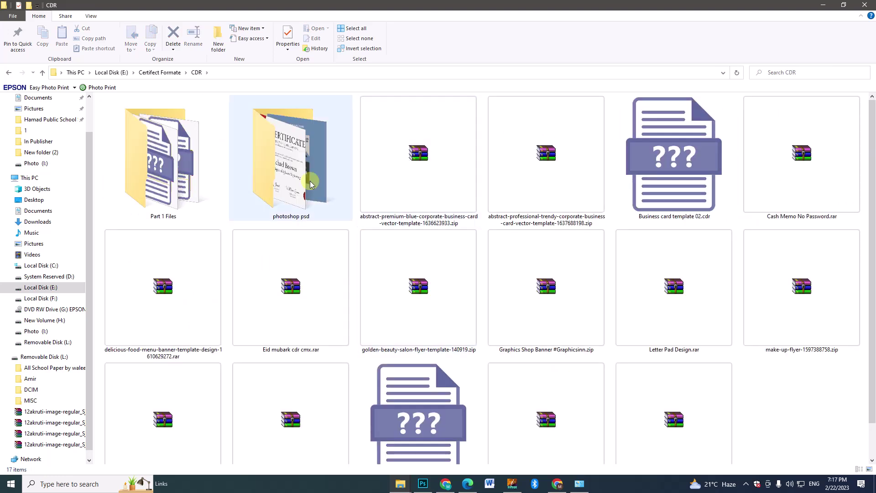
double_click(303, 175)
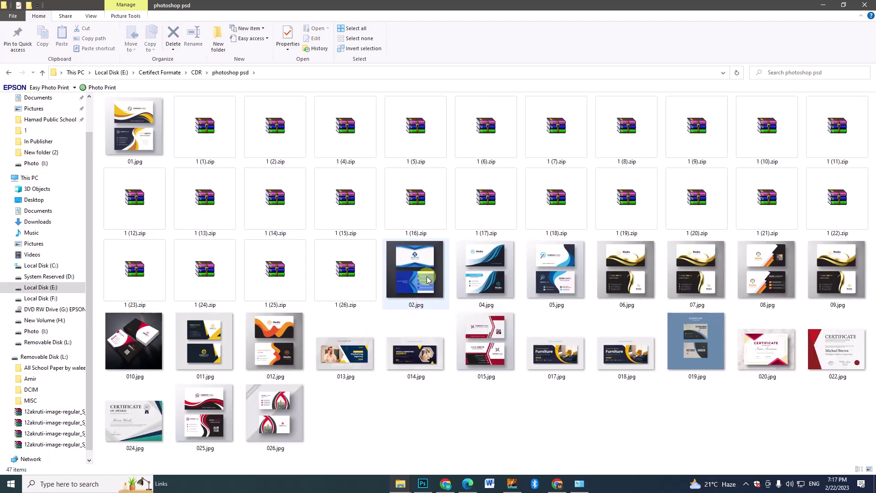
left_click(493, 270)
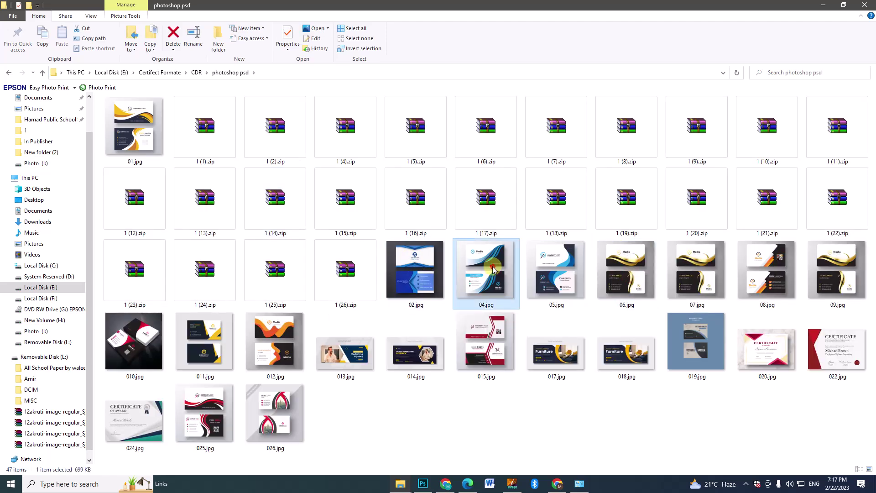
double_click(492, 269)
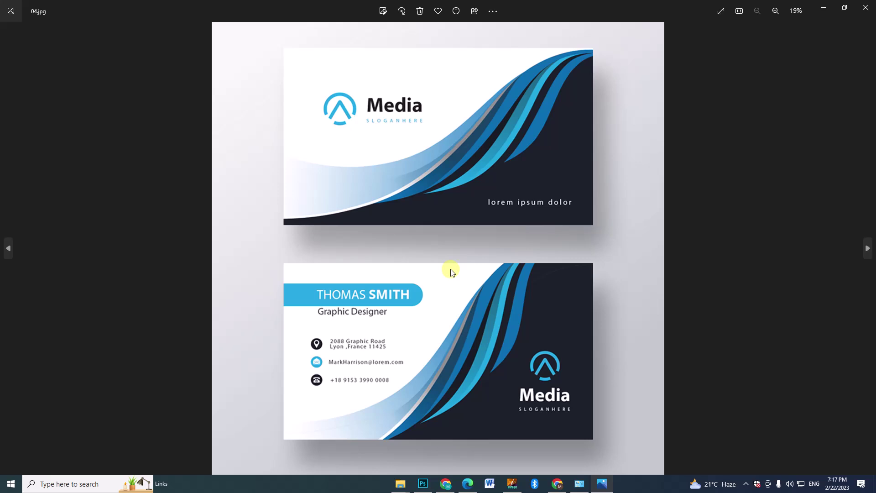
Page forward through the business card images past 012.jpg, then close the viewer.
left_click(868, 250)
left_click(868, 251)
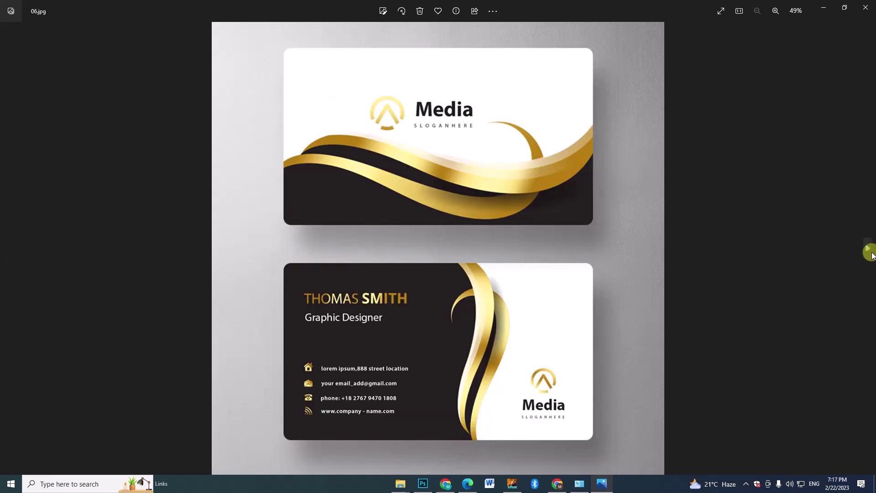
key("Right")
key("Right")
key("Right")
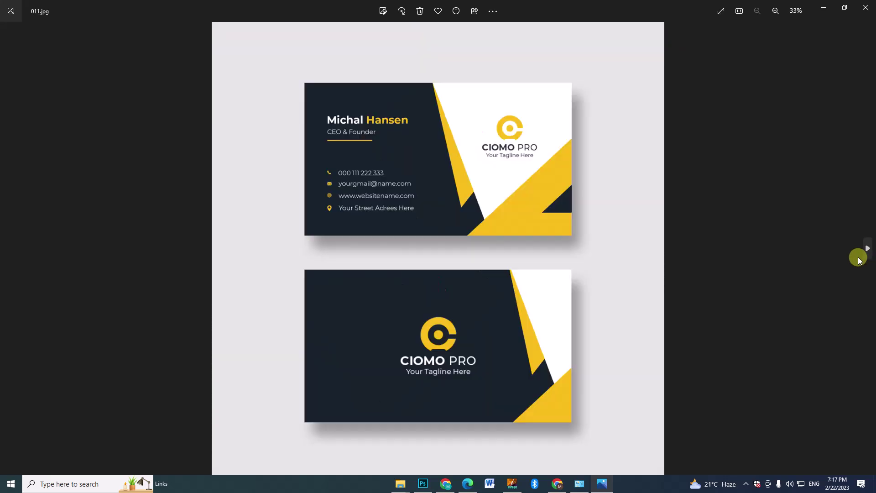
key("Right")
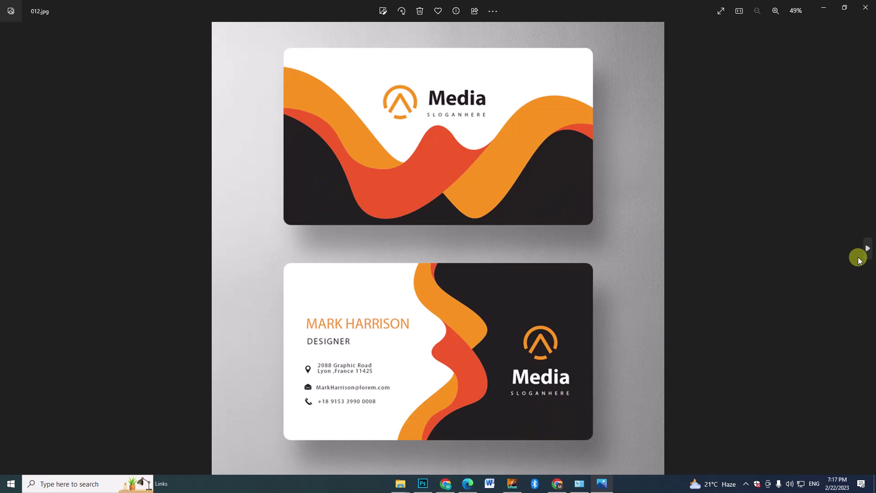
key("Right")
key("Right")
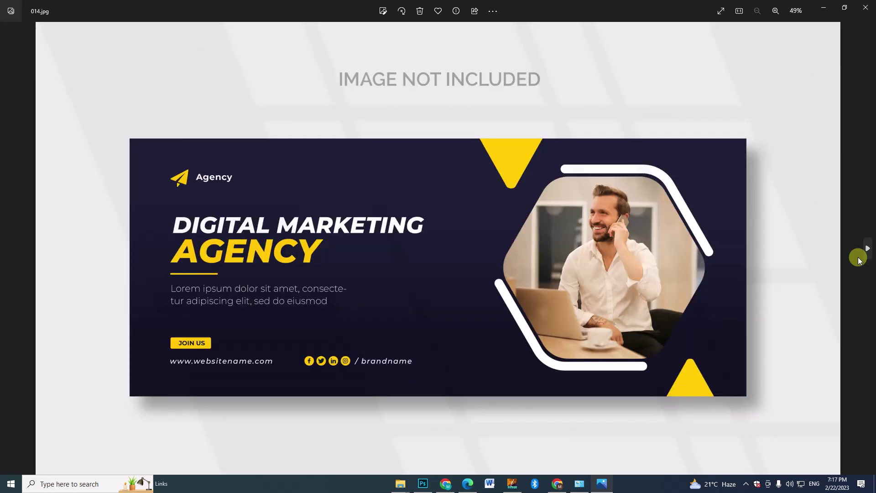
key("Right")
key("Right")
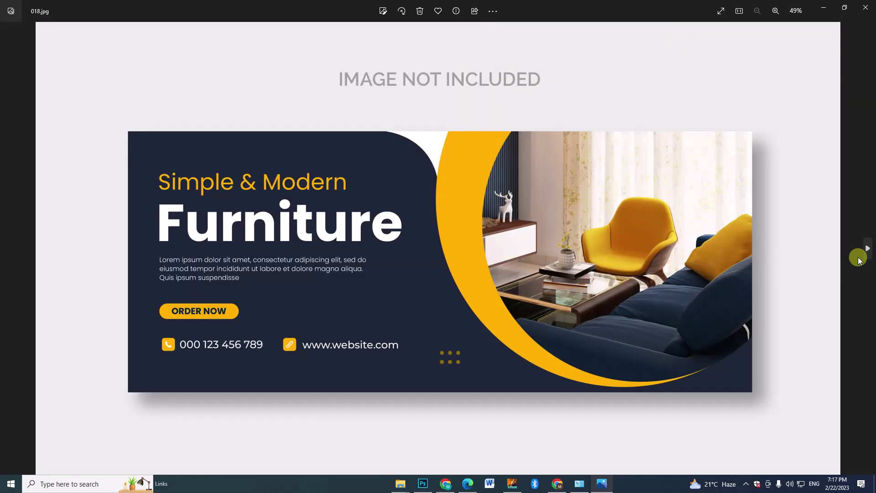
key("Right")
key("Right")
key("Right")
left_click(866, 7)
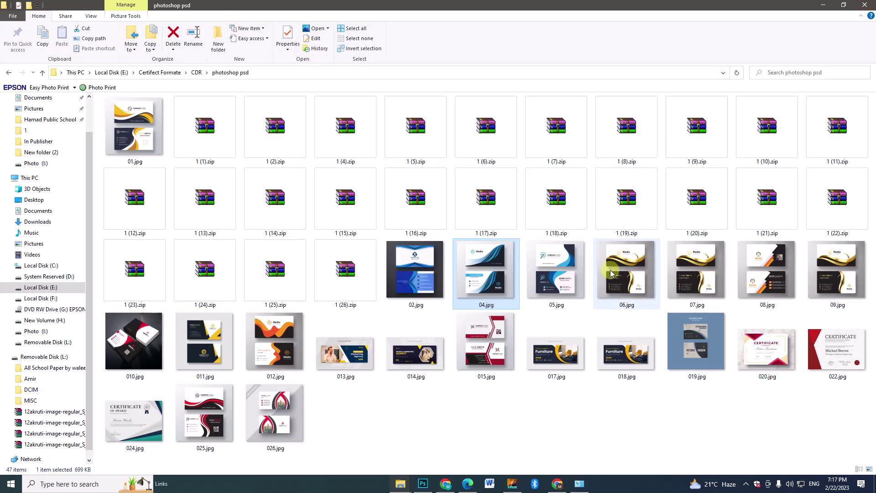
Preview the business card JPG in 1 (4).zip, close it, and return to CDR.
left_click(330, 127)
double_click(329, 128)
left_click(33, 90)
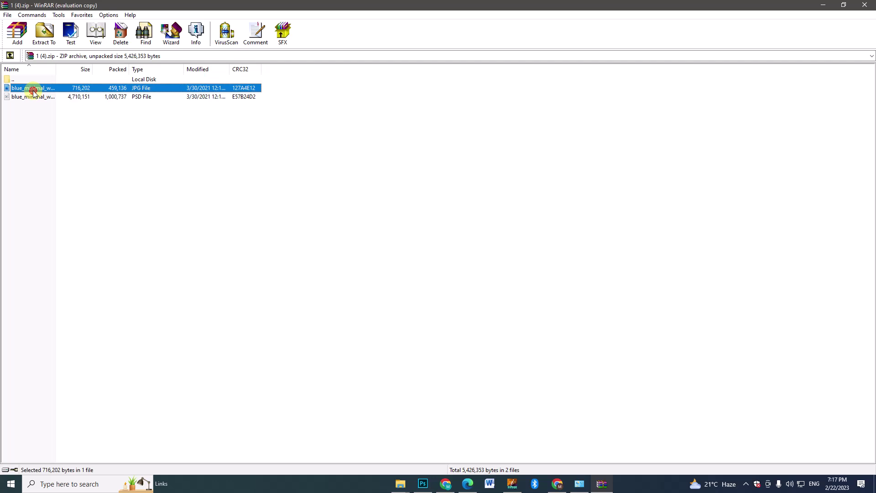
double_click(33, 93)
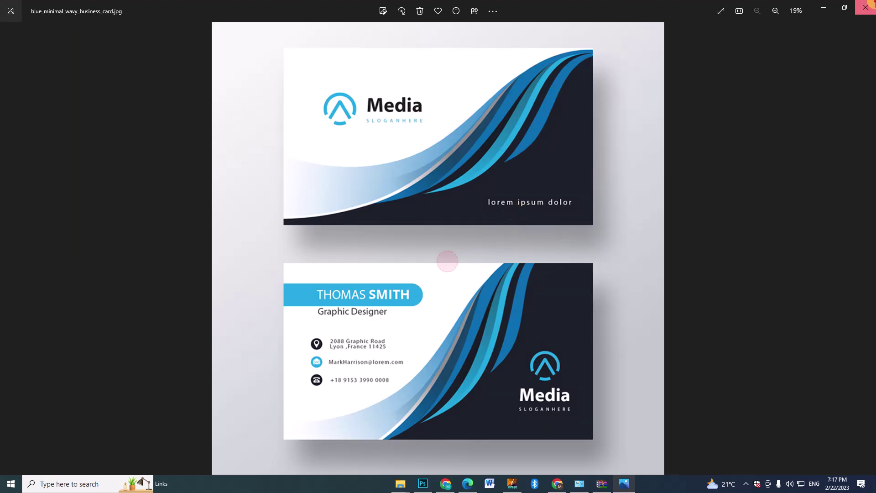
left_click(865, 6)
left_click(865, 5)
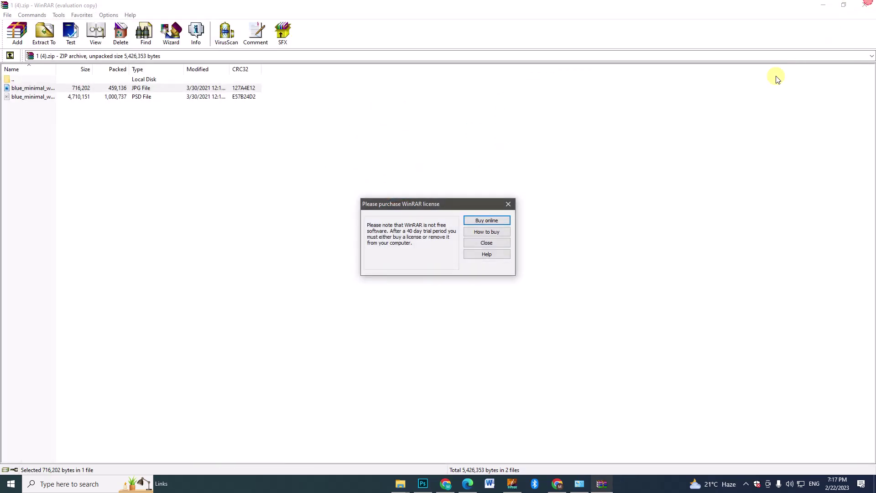
left_click(508, 204)
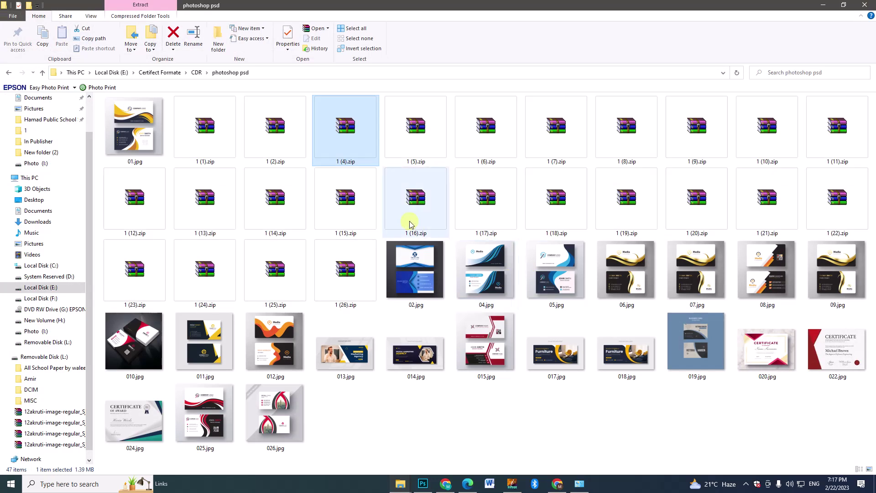
left_click(360, 196)
key("BackSpace")
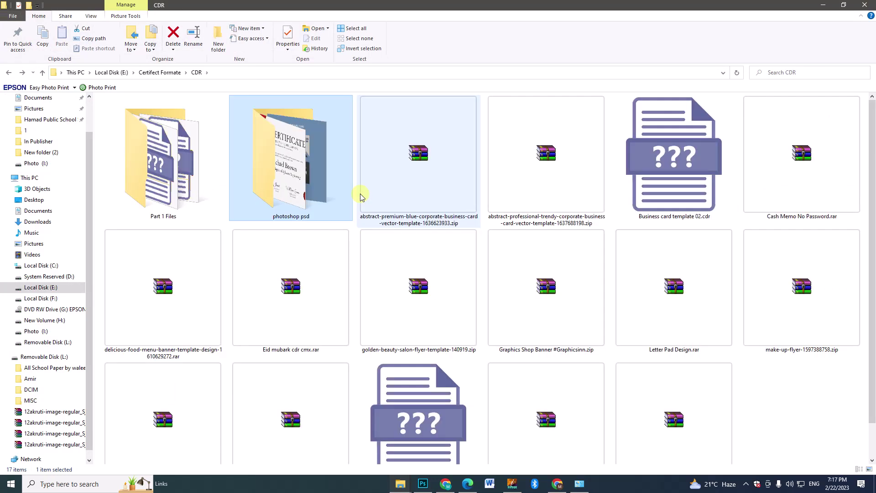
Go up from CDR to Certifect Formate and clear the selection.
scroll(510, 286, "down", 1)
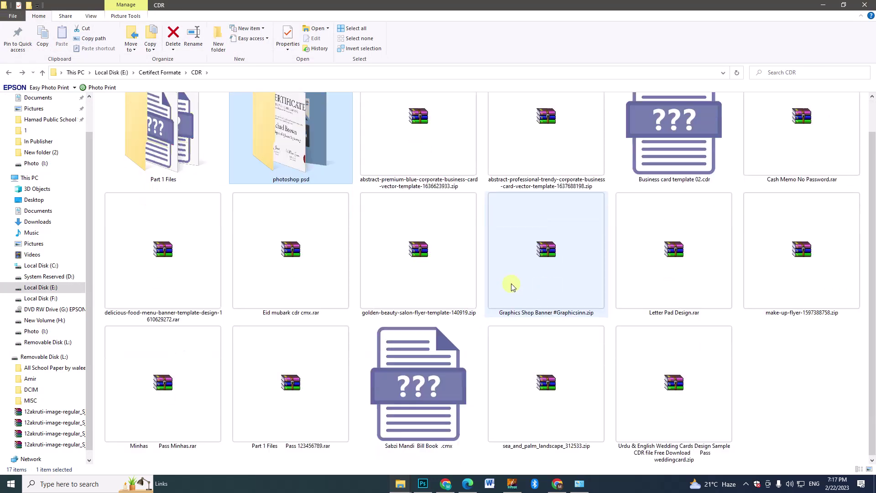
key("BackSpace")
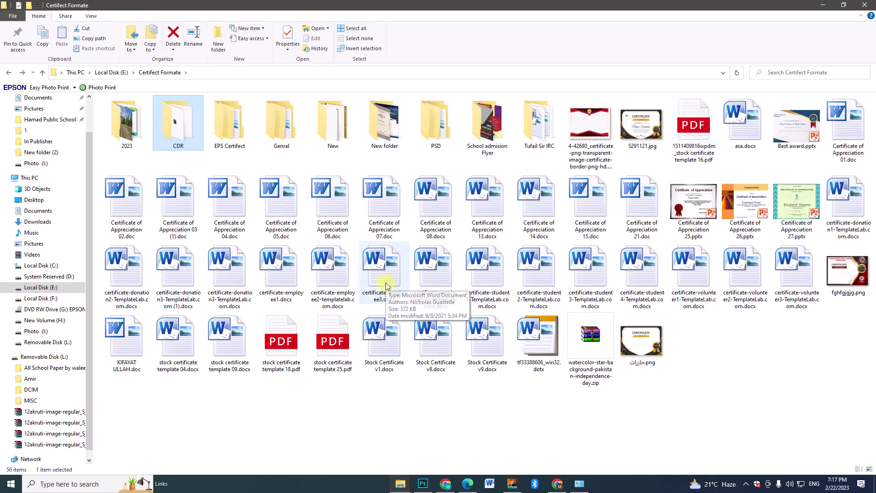
left_click(458, 437)
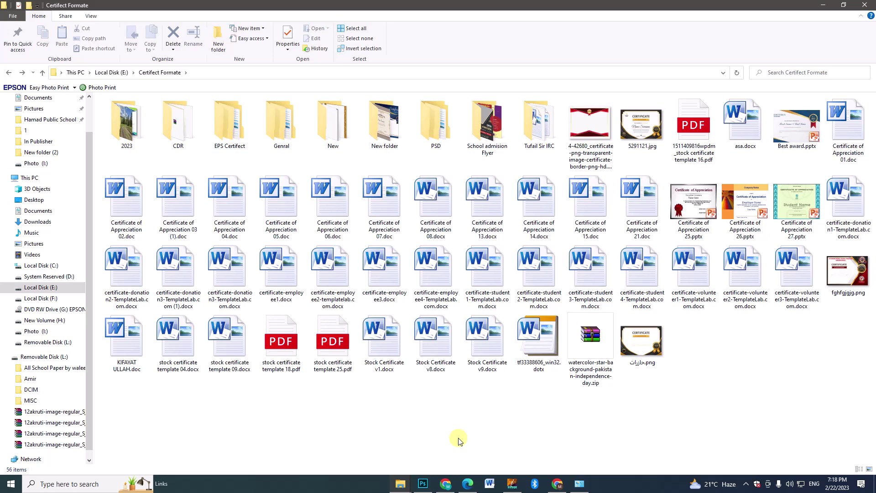
double_click(327, 128)
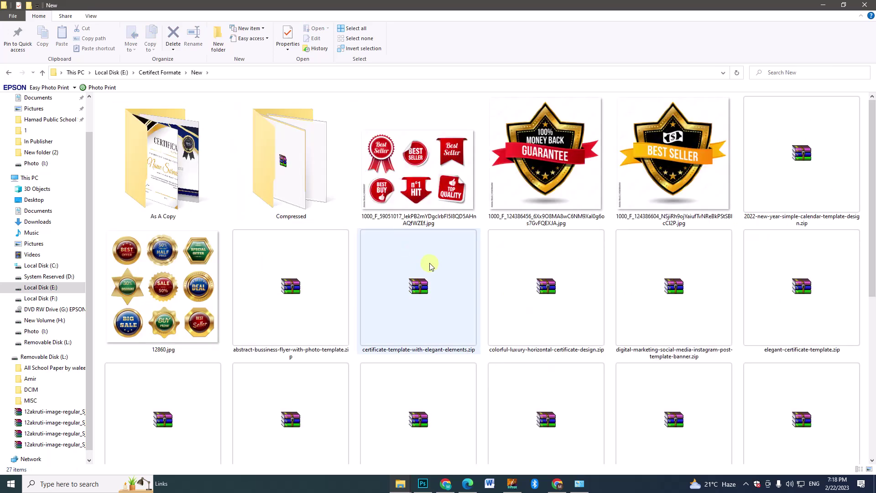
scroll(424, 260, "down", 1)
scroll(365, 214, "up", 1)
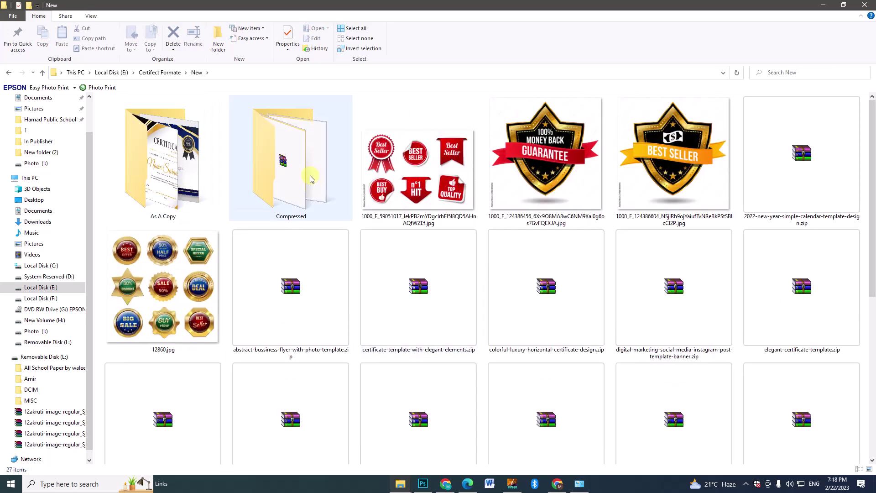
double_click(310, 177)
double_click(431, 201)
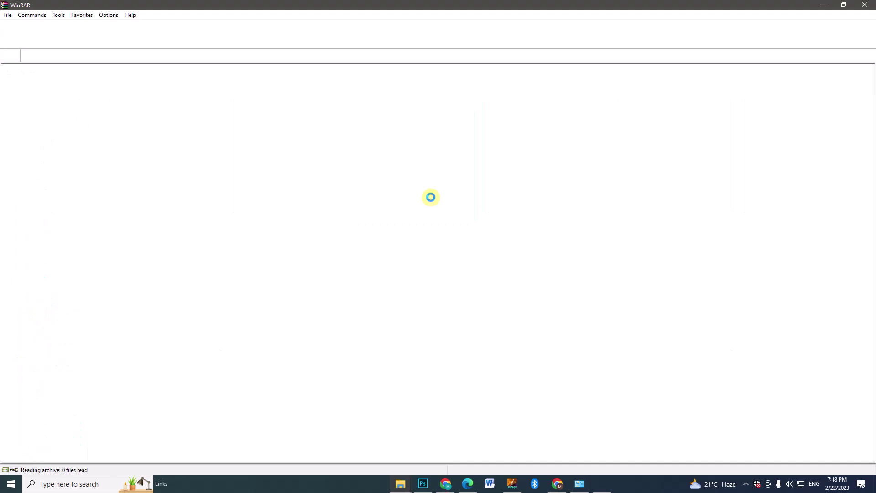
left_click(600, 95)
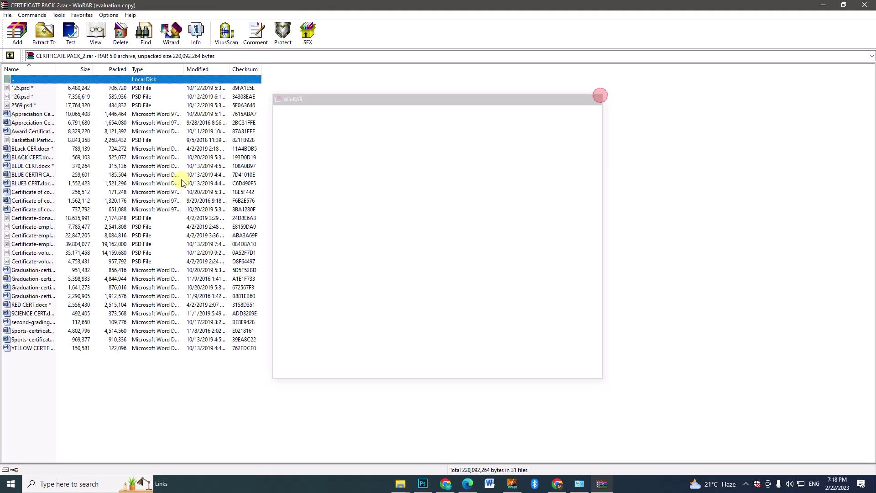
double_click(182, 183)
left_click(506, 162)
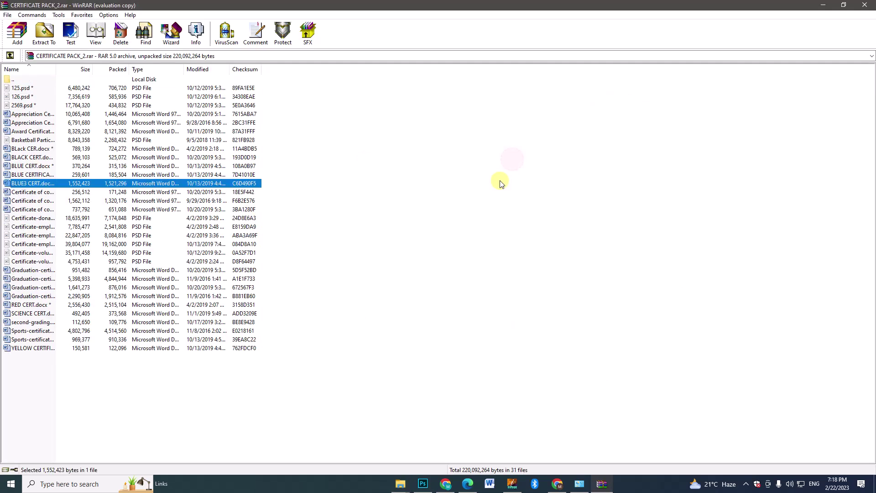
key("Escape")
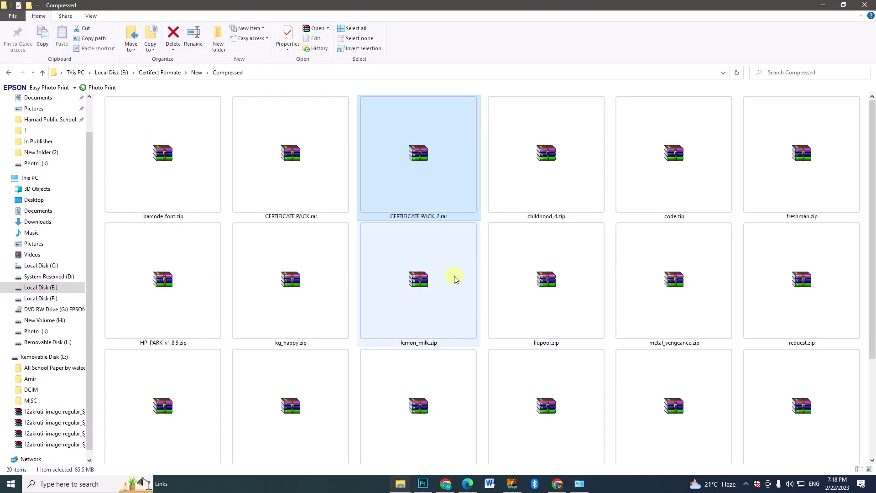
key("BackSpace")
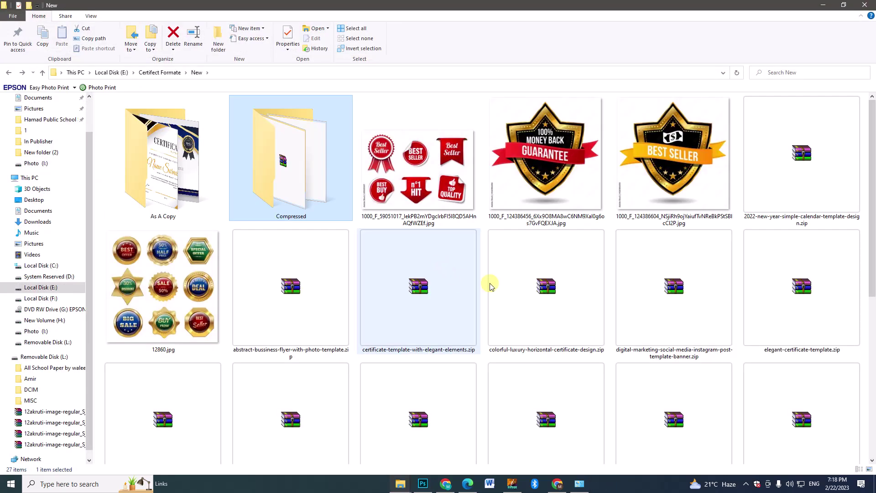
double_click(673, 288)
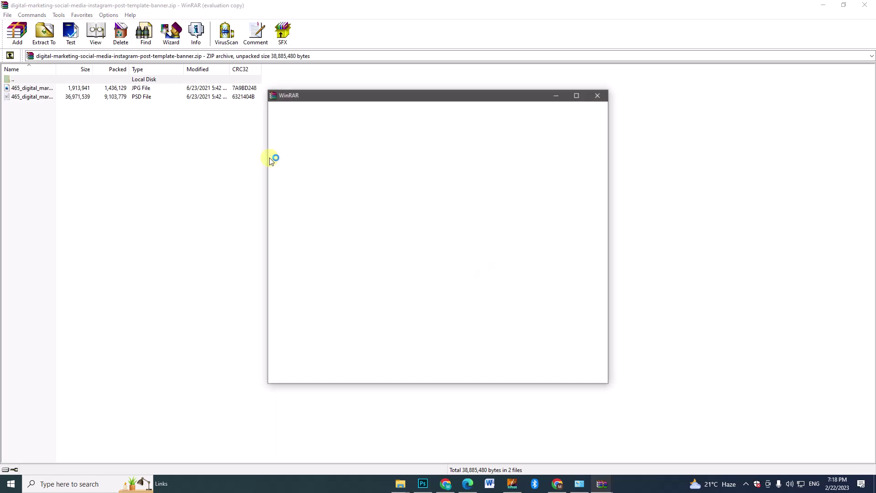
left_click(599, 96)
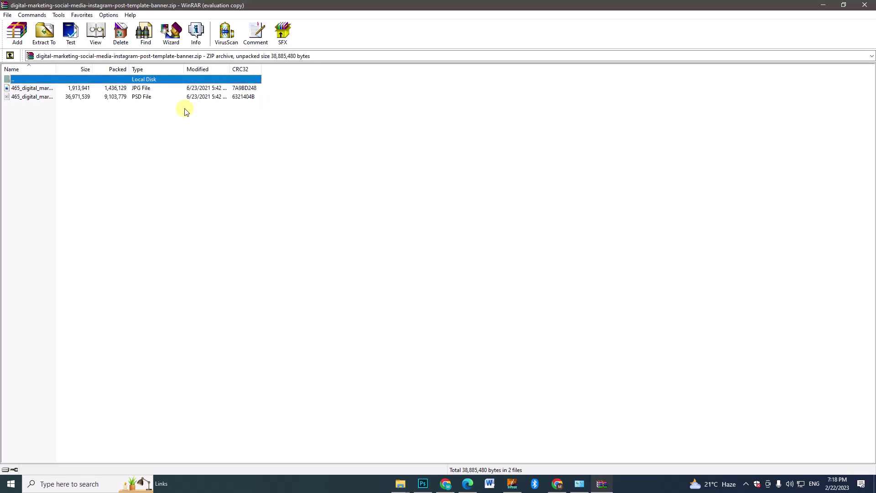
left_click(70, 88)
double_click(69, 90)
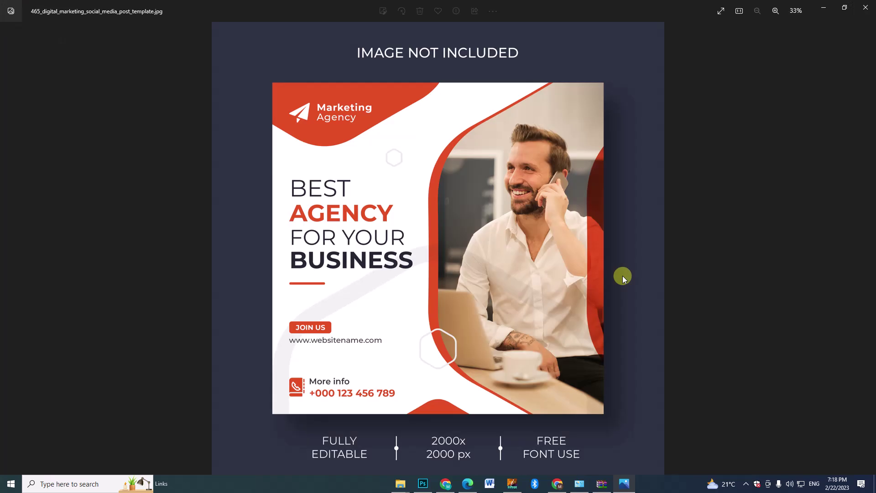
left_click(866, 7)
left_click(865, 6)
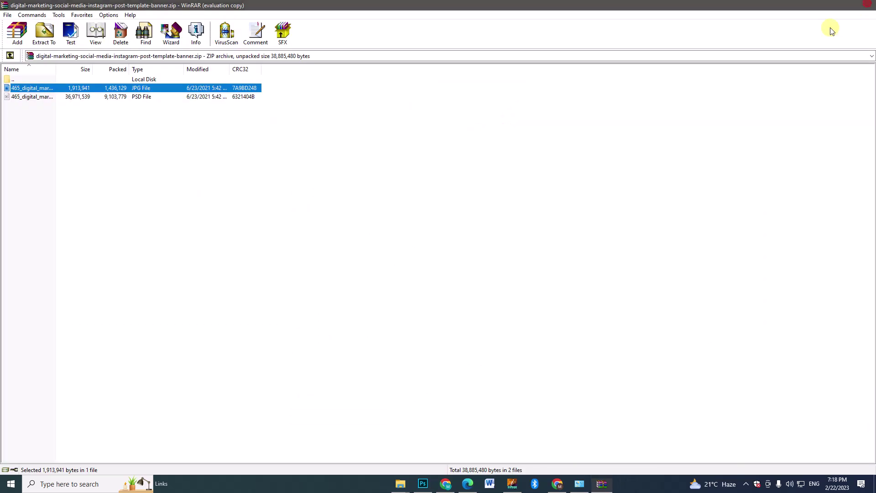
left_click(404, 261)
key("BackSpace")
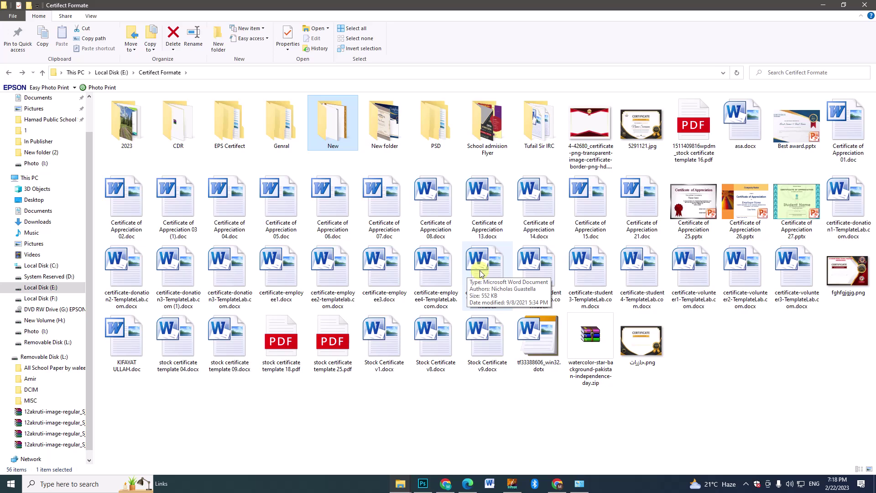
Go up from Certifect Formate to the top of Local Disk (E:).
left_click(652, 351)
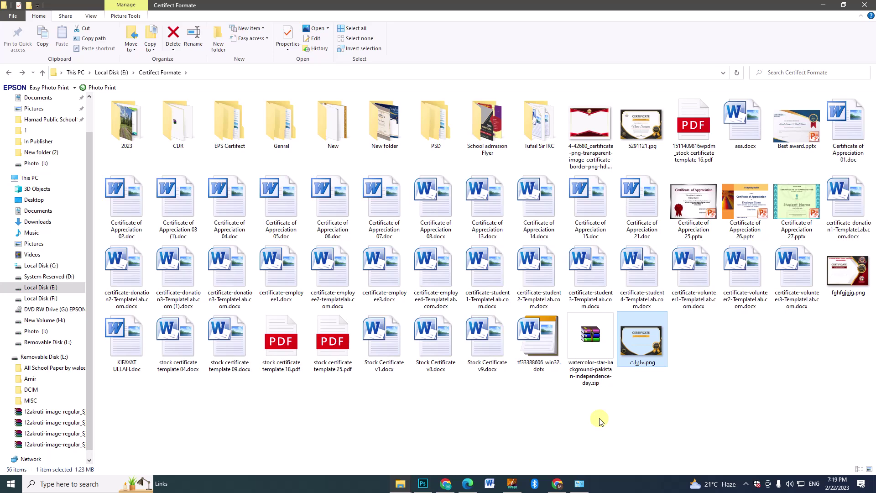
key("BackSpace")
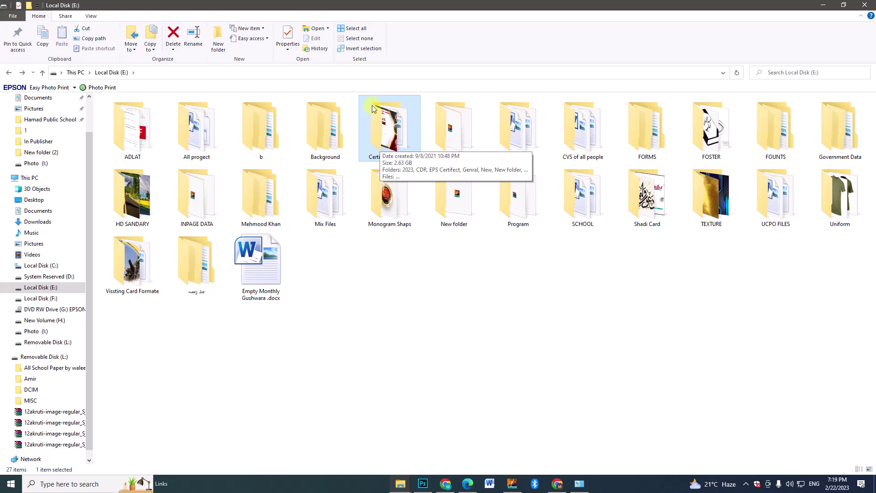
left_click(746, 484)
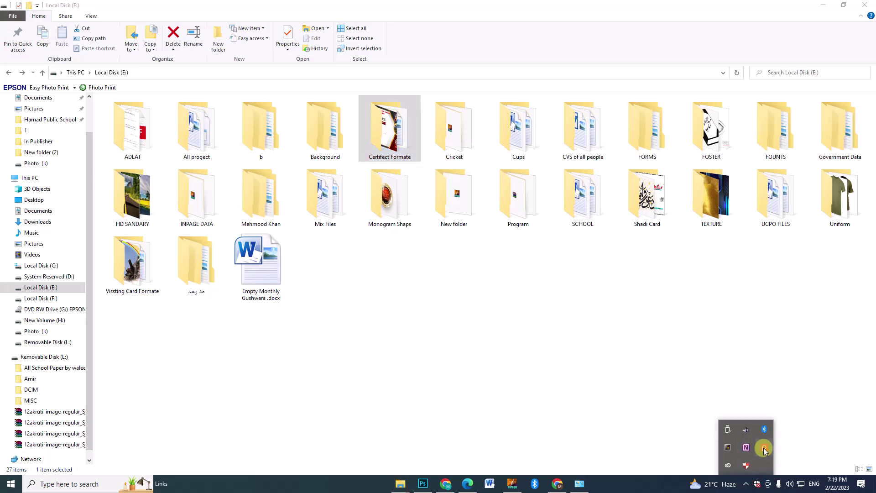